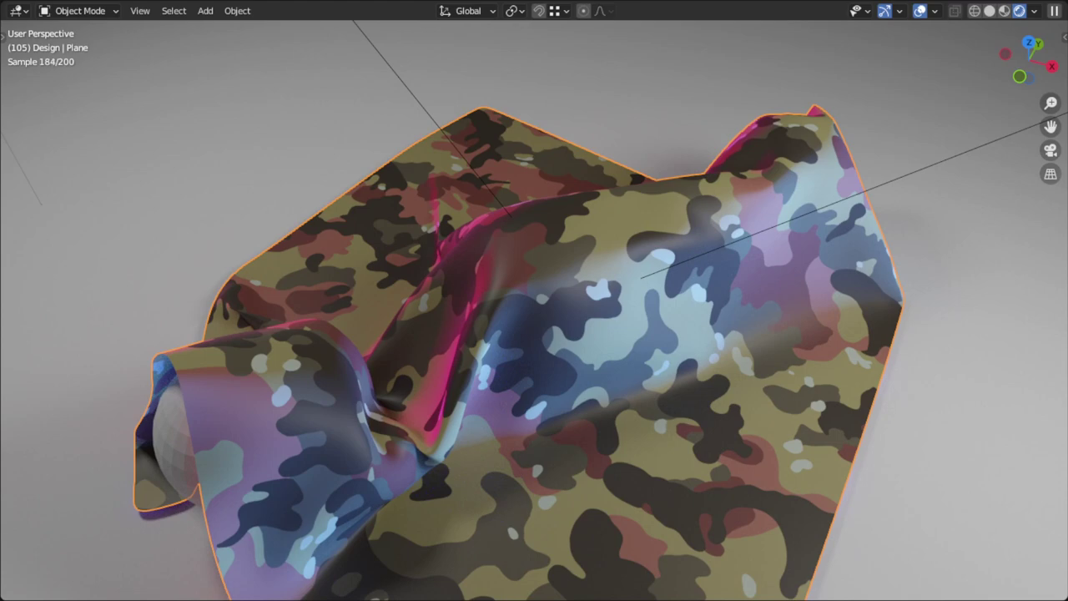
Move the area light to a new spot beside the draped cloth.
middle_click_drag(652, 371, 538, 215)
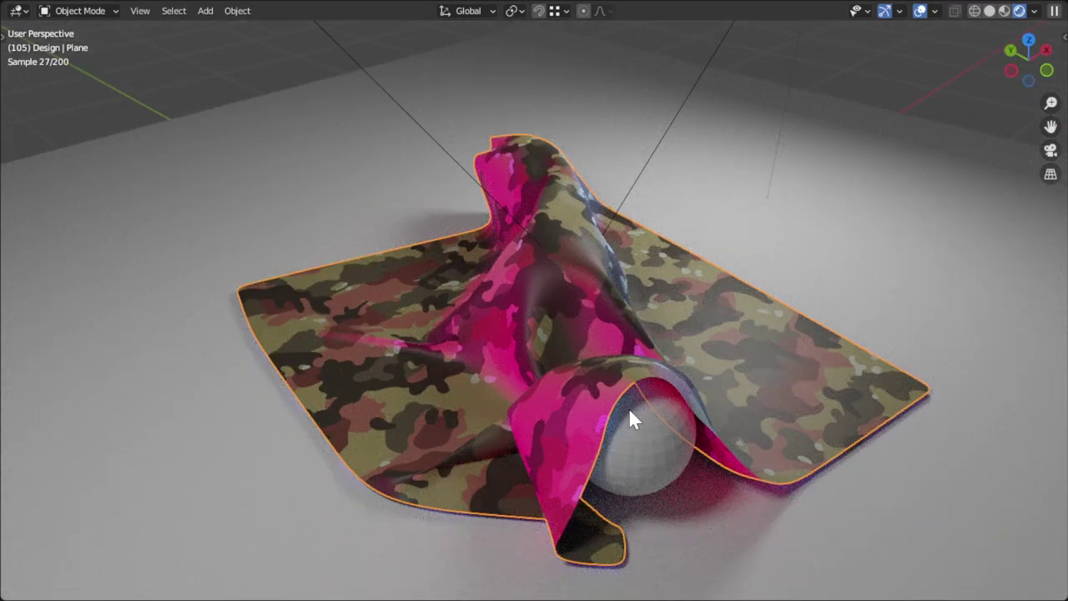
mouse_move(628, 407)
middle_mouse_down()
mouse_move(718, 437)
mouse_move(792, 399)
mouse_move(603, 420)
mouse_move(609, 392)
middle_mouse_up()
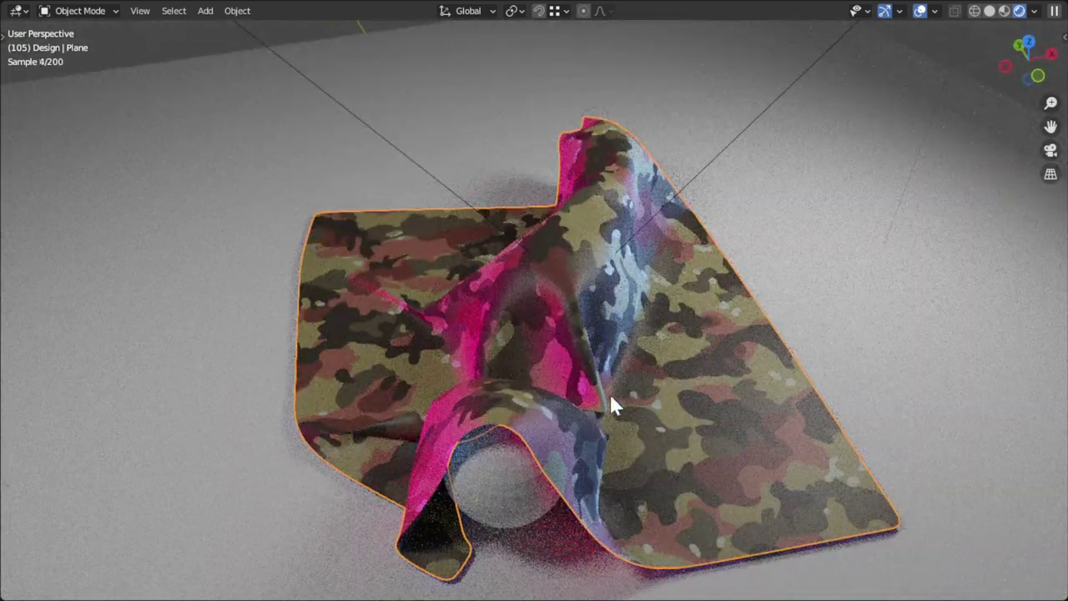
mouse_move(743, 345)
middle_mouse_down()
mouse_move(615, 353)
mouse_move(793, 179)
middle_mouse_up()
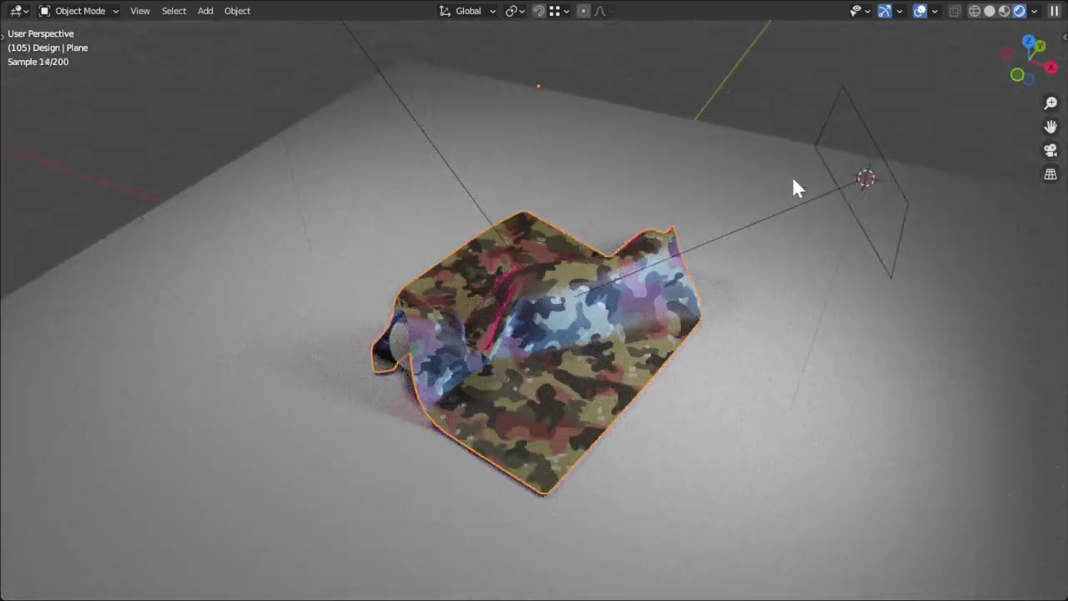
left_click(865, 178)
scroll(860, 201, "down", 2)
scroll(861, 229, "down", 2)
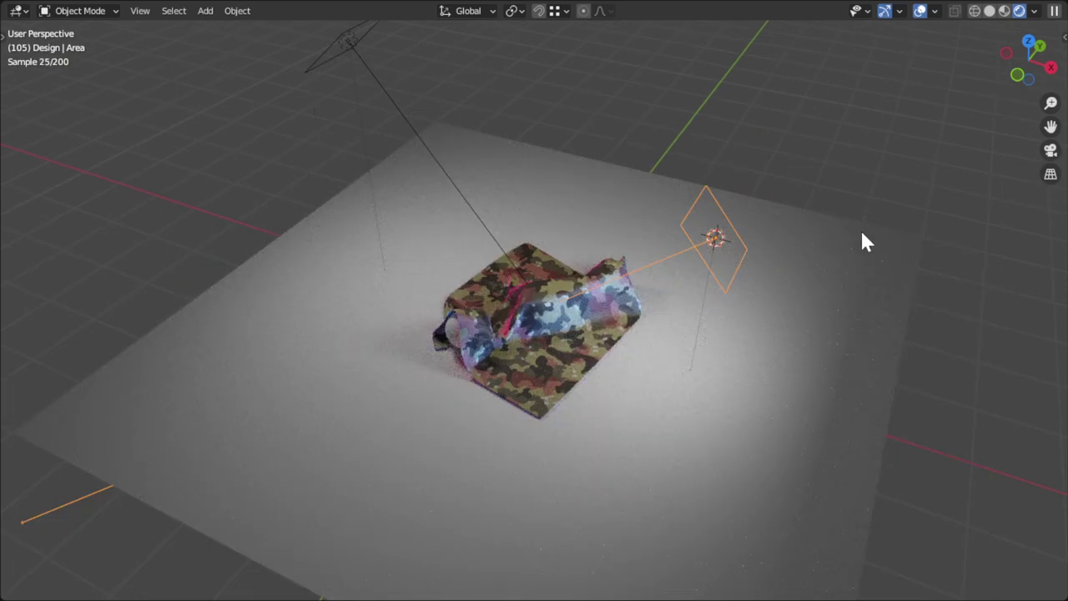
key("g")
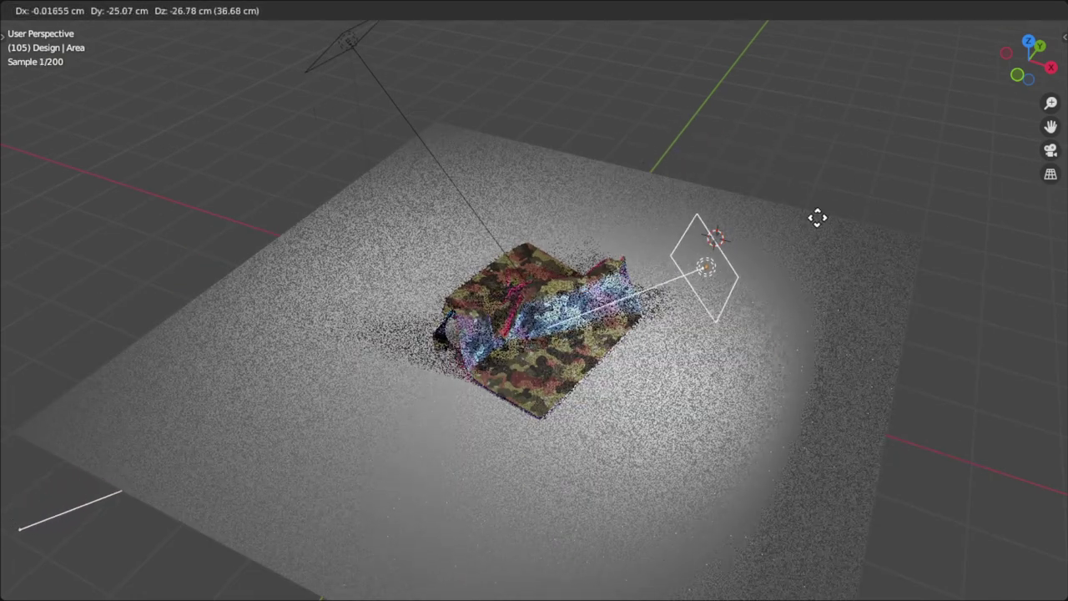
left_click(827, 204)
Inspect the cloth from low and overhead angles and select the cloth plane.
mouse_move(464, 185)
middle_mouse_down()
mouse_move(575, 205)
mouse_move(568, 250)
middle_mouse_up()
scroll(567, 268, "up", 3)
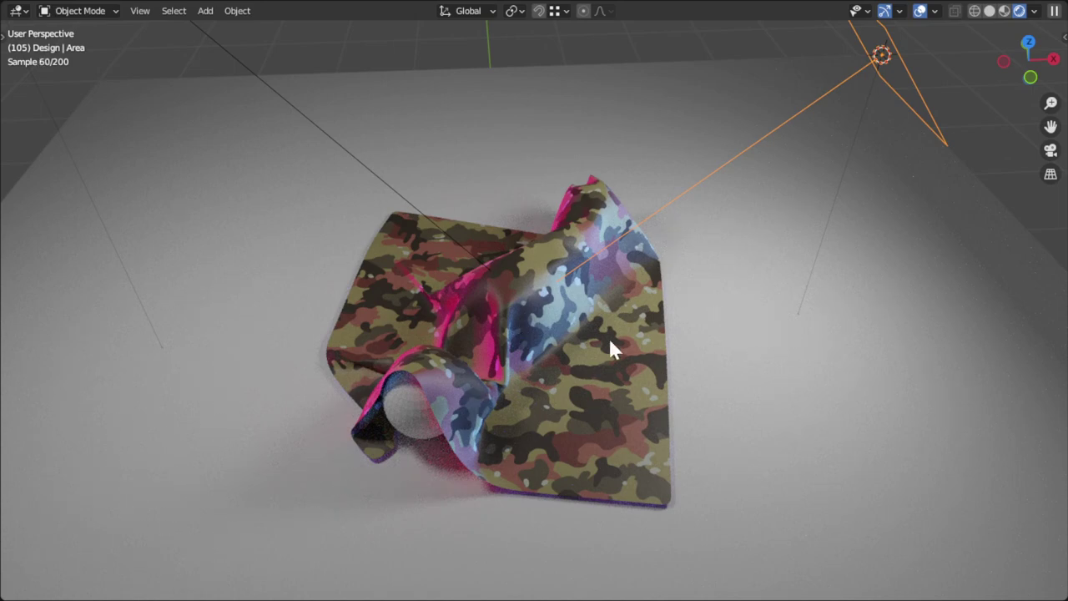
mouse_move(610, 345)
middle_mouse_down()
mouse_move(501, 375)
mouse_move(493, 303)
mouse_move(415, 309)
middle_mouse_up()
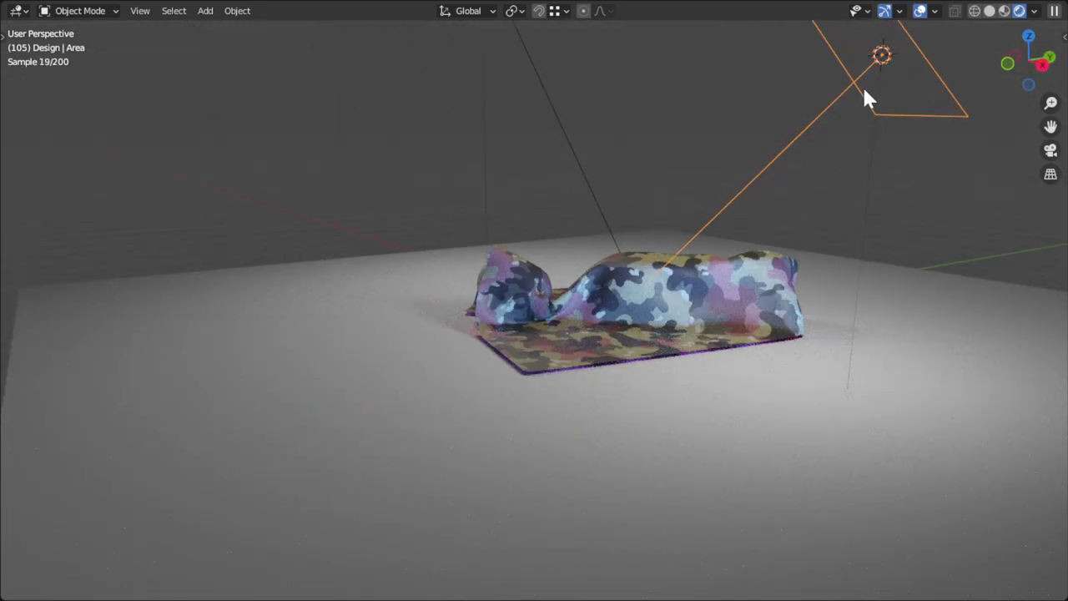
mouse_move(714, 109)
middle_mouse_down()
mouse_move(648, 209)
mouse_move(627, 306)
middle_mouse_up()
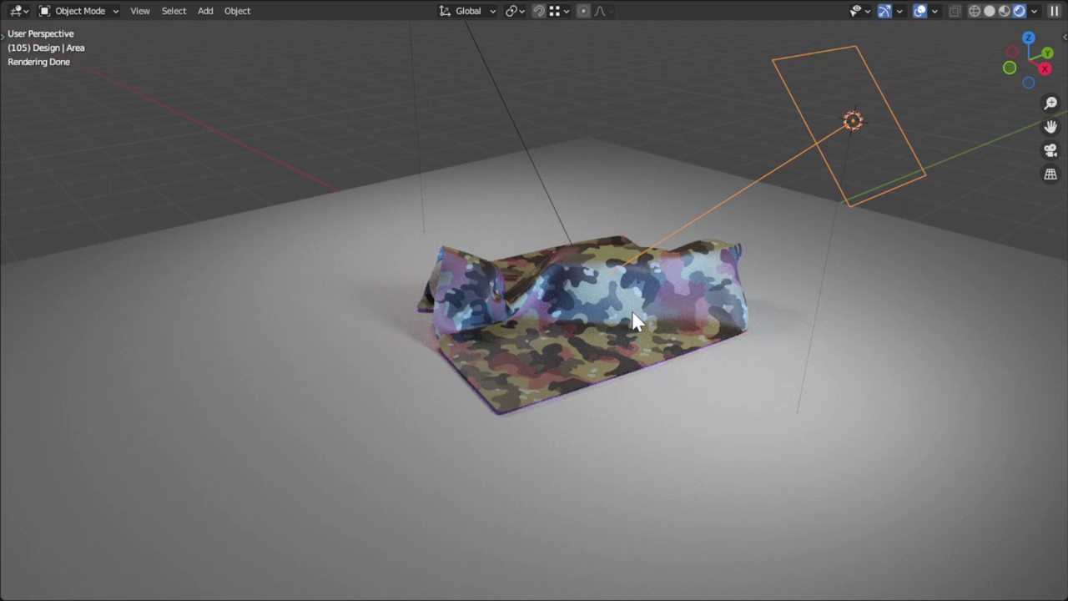
left_click(595, 332)
mouse_move(522, 312)
middle_mouse_down()
mouse_move(537, 366)
mouse_move(580, 341)
middle_mouse_up()
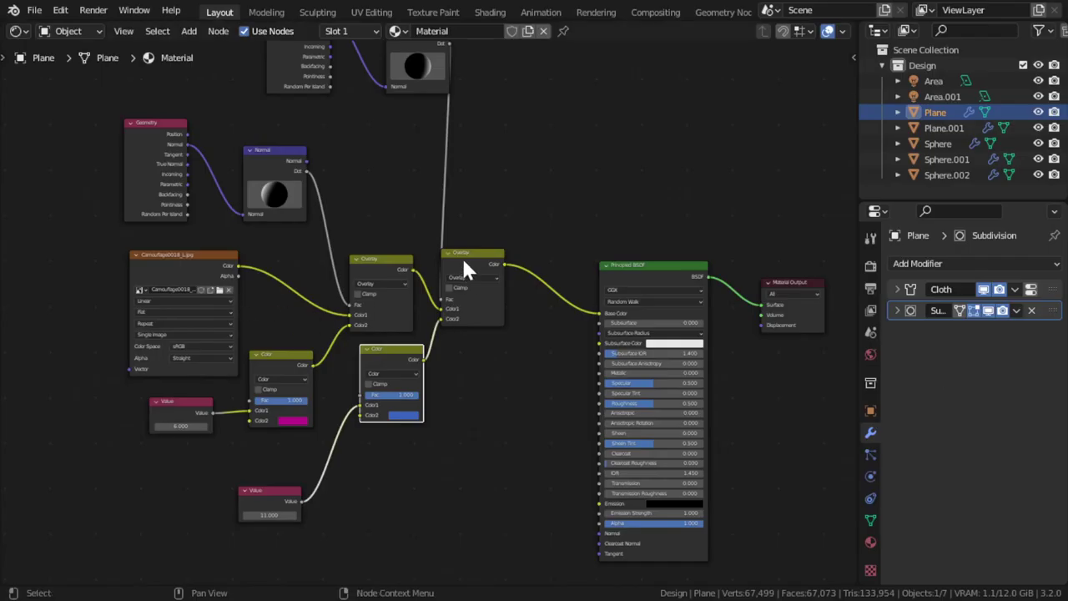
Spread apart the two Overlay nodes and pan the node view to the right.
left_click_drag(462, 256, 471, 278)
left_click_drag(388, 262, 397, 250)
scroll(400, 262, "down", 1)
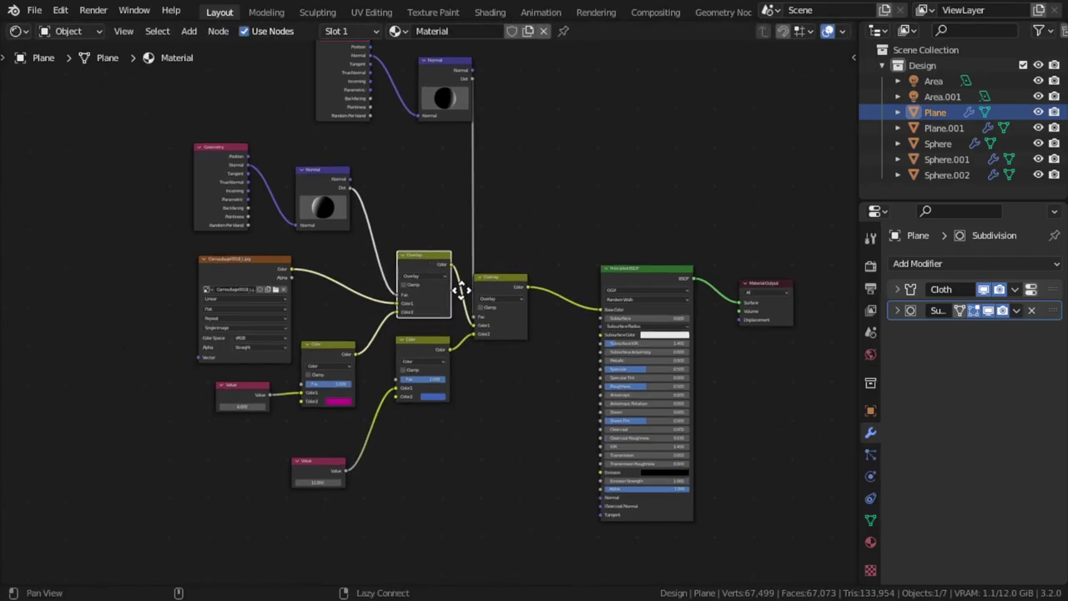
middle_click_drag(401, 262, 461, 264)
key("F9")
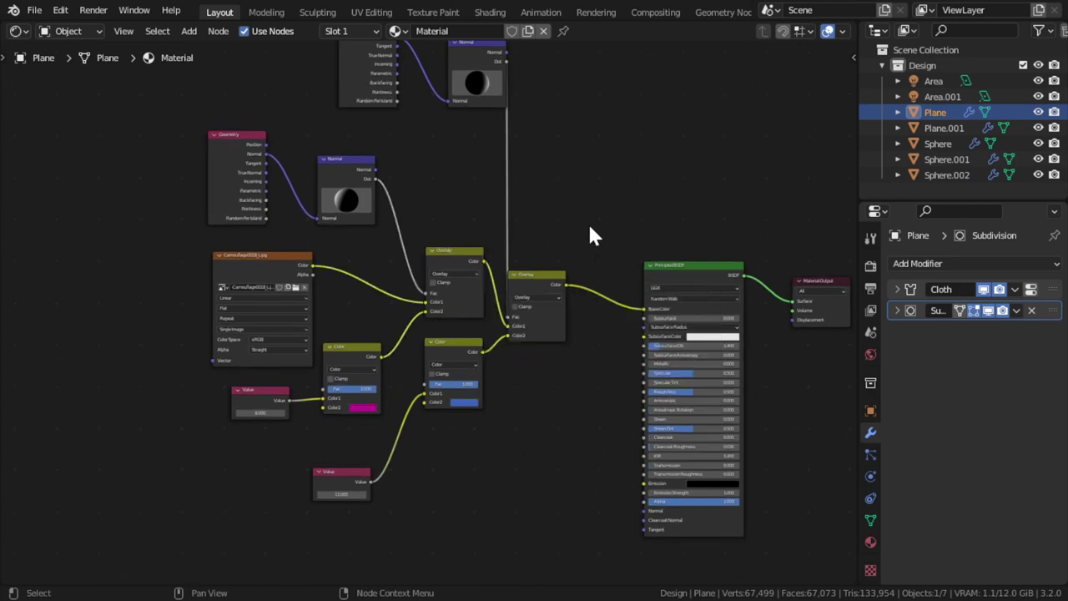
scroll(521, 280, "up", 1)
Box-select the texture, Mix, Overlay and Value nodes and delete them.
key("a")
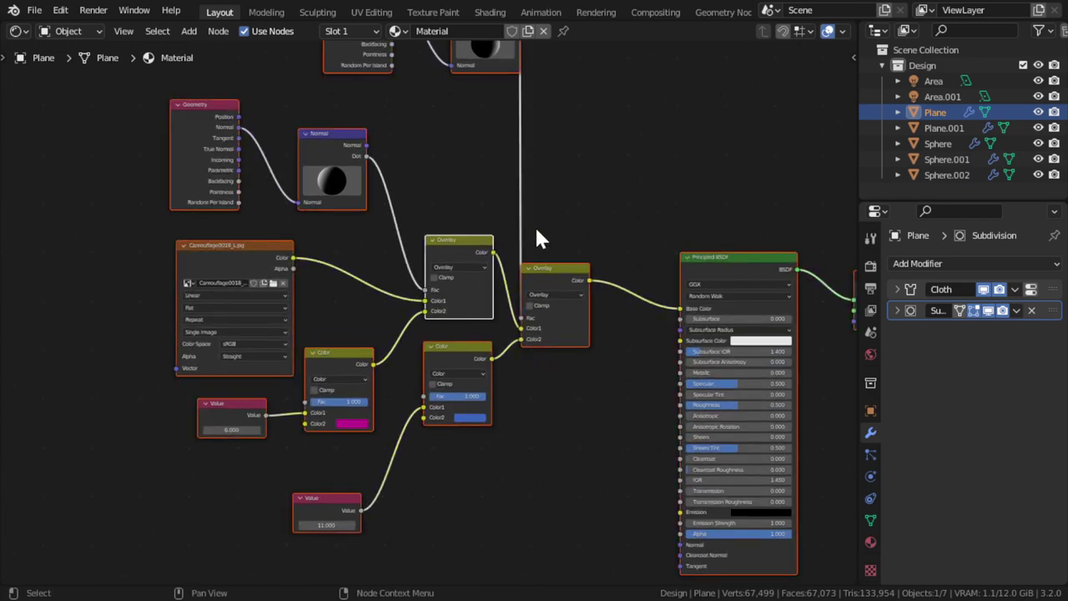
key("alt+a")
key("b")
left_click_drag(590, 161, 393, 373)
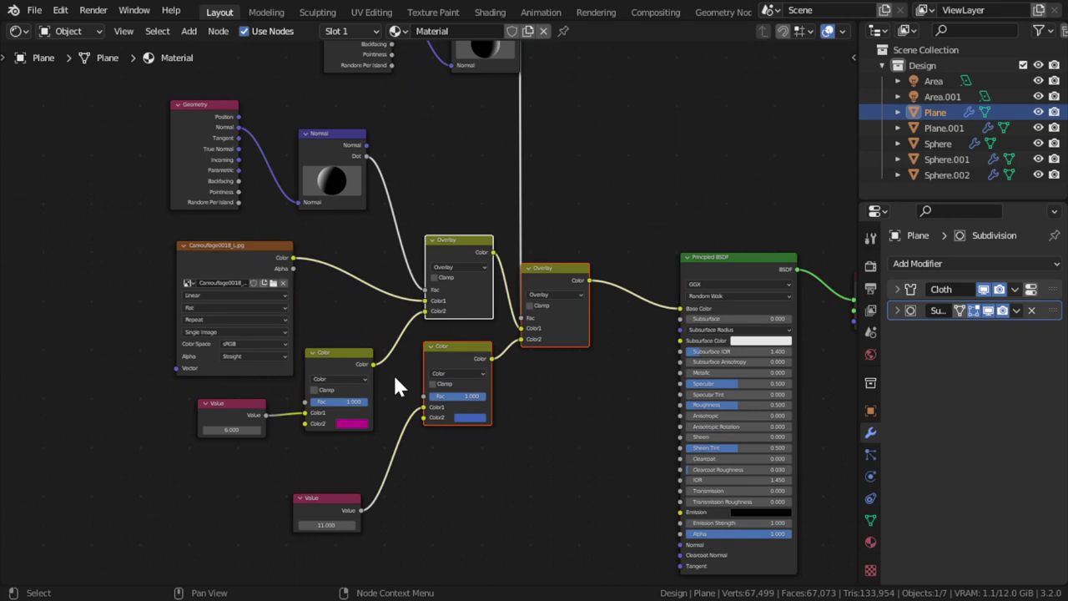
left_click(349, 353)
scroll(491, 272, "down", 1)
key("a")
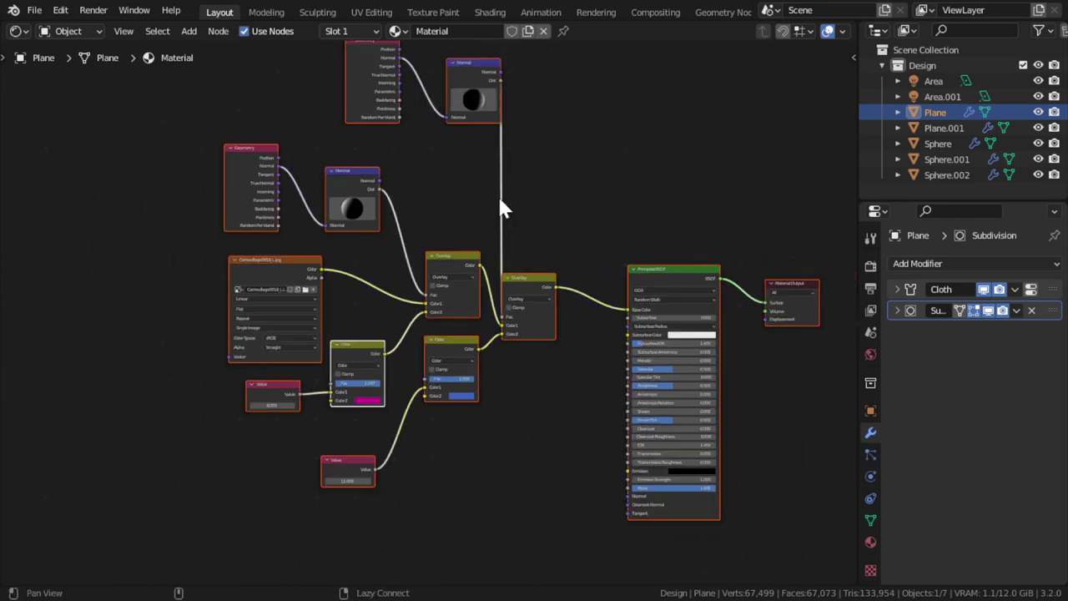
key("alt+a")
key("b")
left_click_drag(533, 68, 115, 552)
key("Delete")
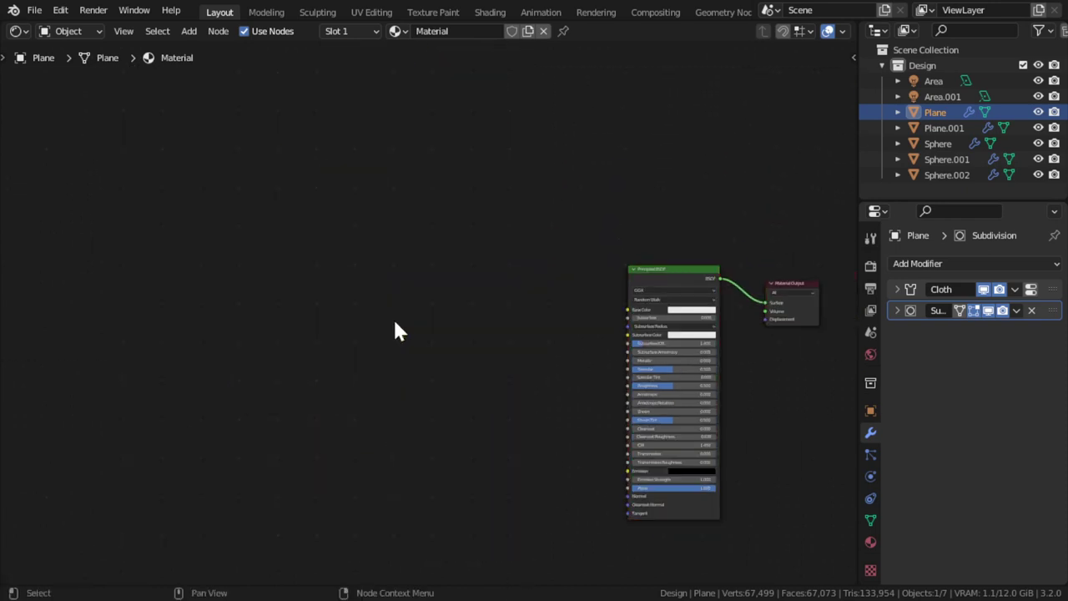
Add a new Image Texture node to the left of the Principled BSDF.
left_click_drag(688, 294, 663, 266)
right_click(663, 265)
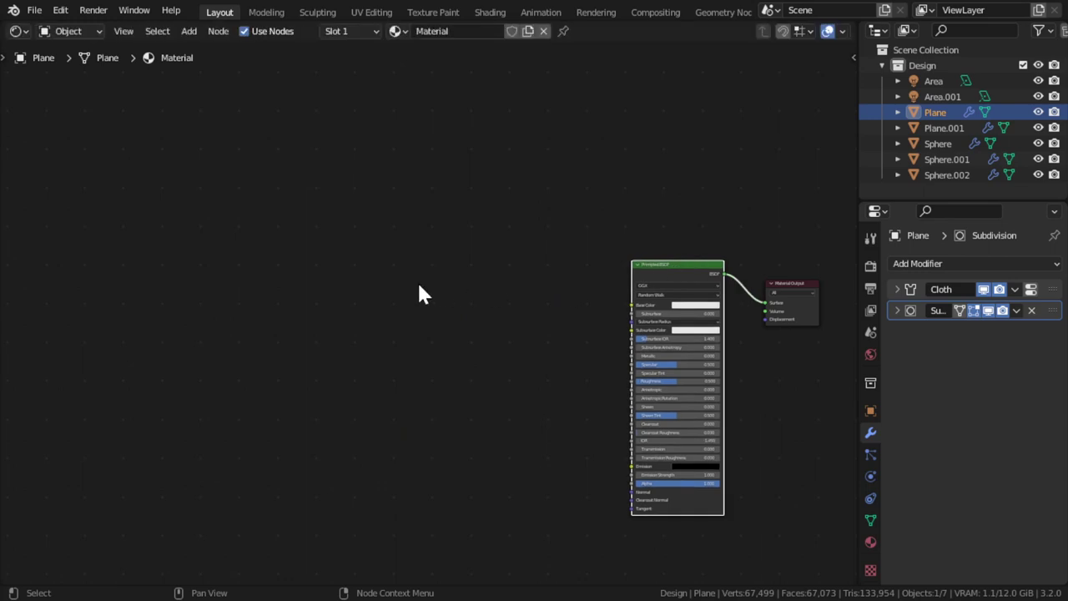
left_click(273, 318)
scroll(351, 310, "up", 1)
scroll(284, 309, "up", 1)
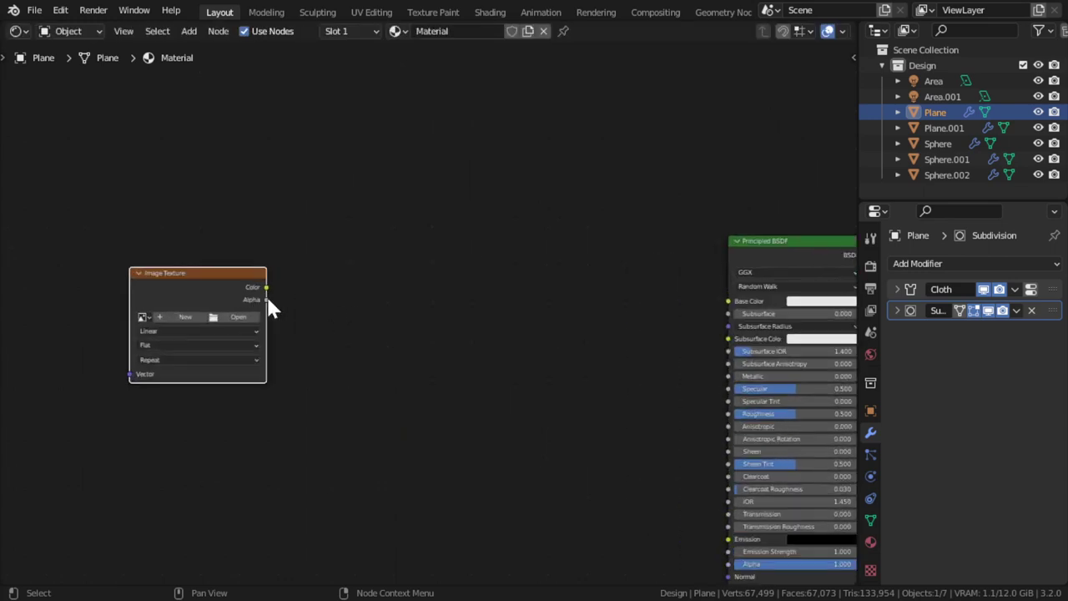
left_click(230, 319)
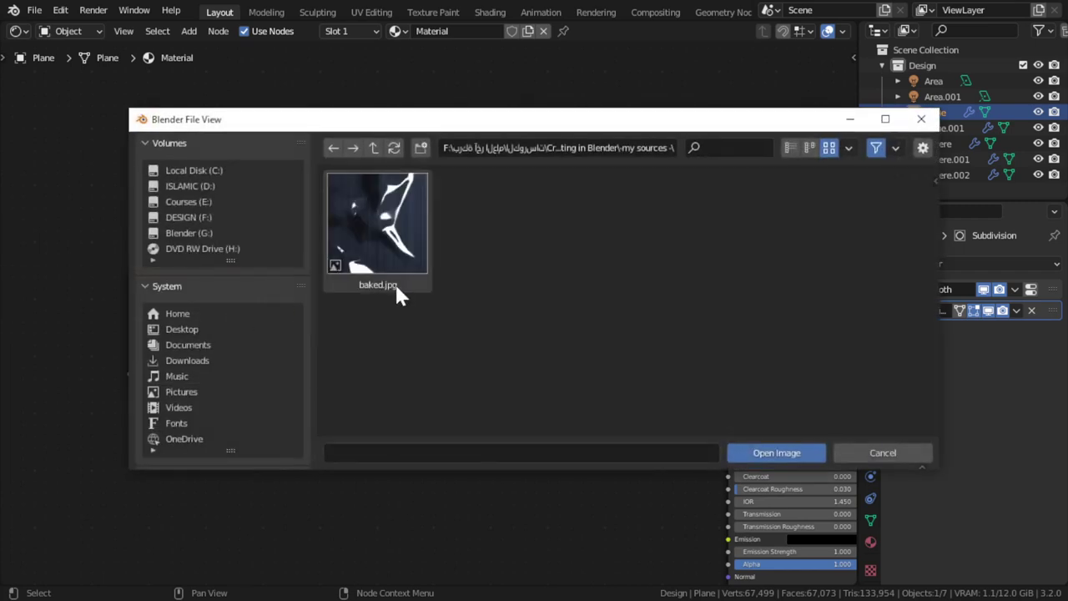
left_click(887, 456)
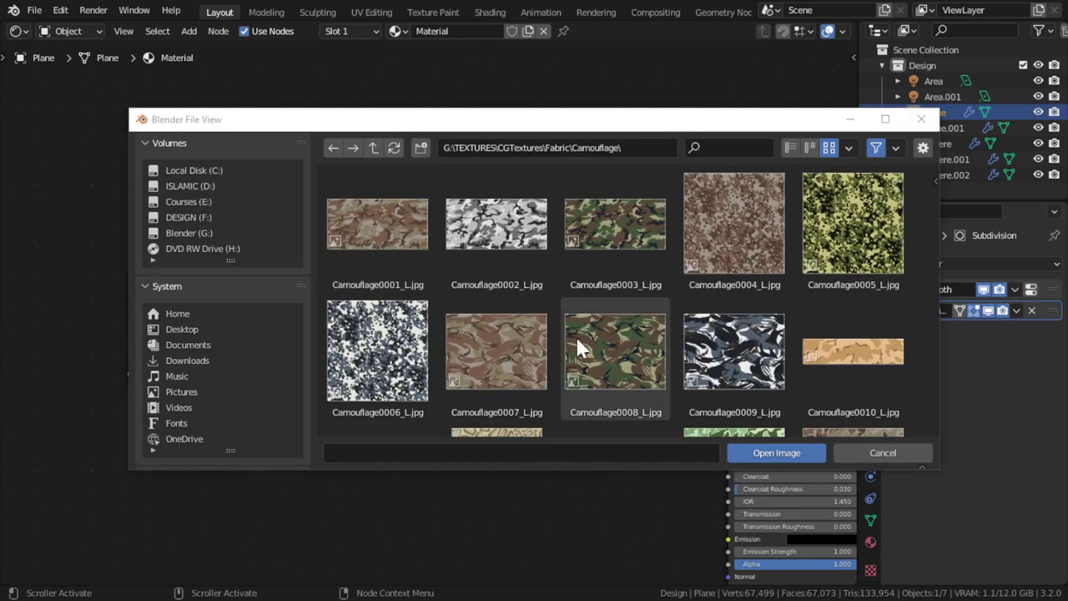
Pick Camouflage0007_L.jpg from the Camouflage texture folder.
left_click(626, 368)
scroll(628, 374, "down", 1)
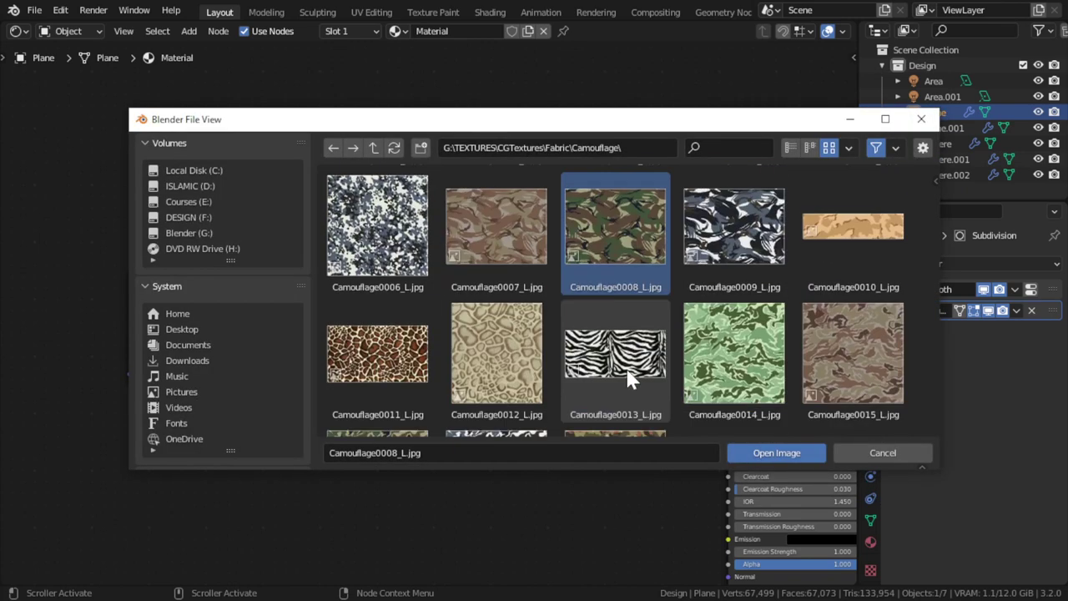
scroll(630, 380, "up", 1)
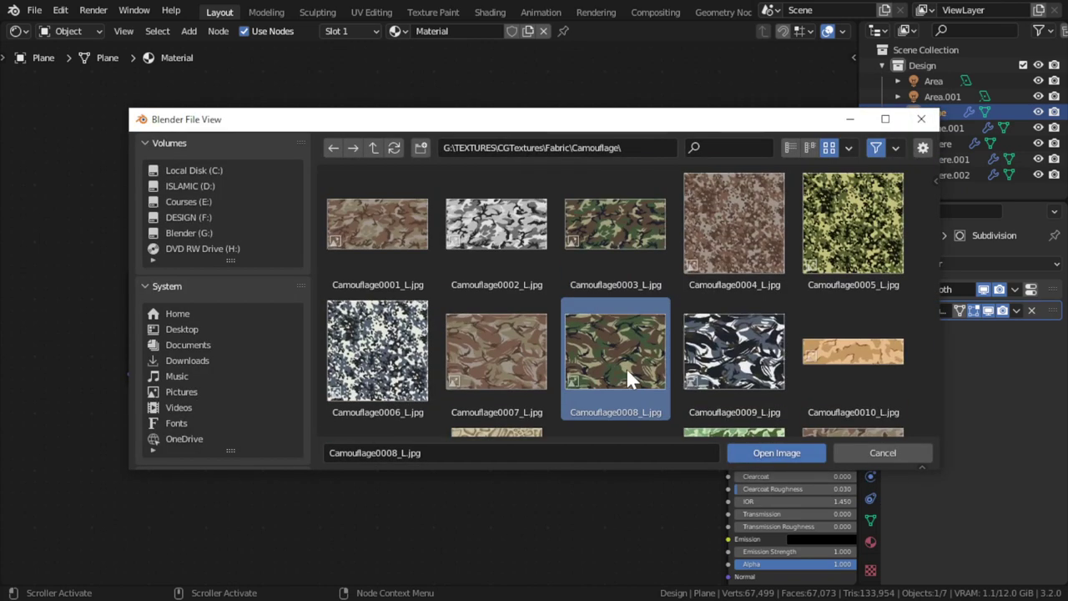
scroll(626, 368, "down", 1)
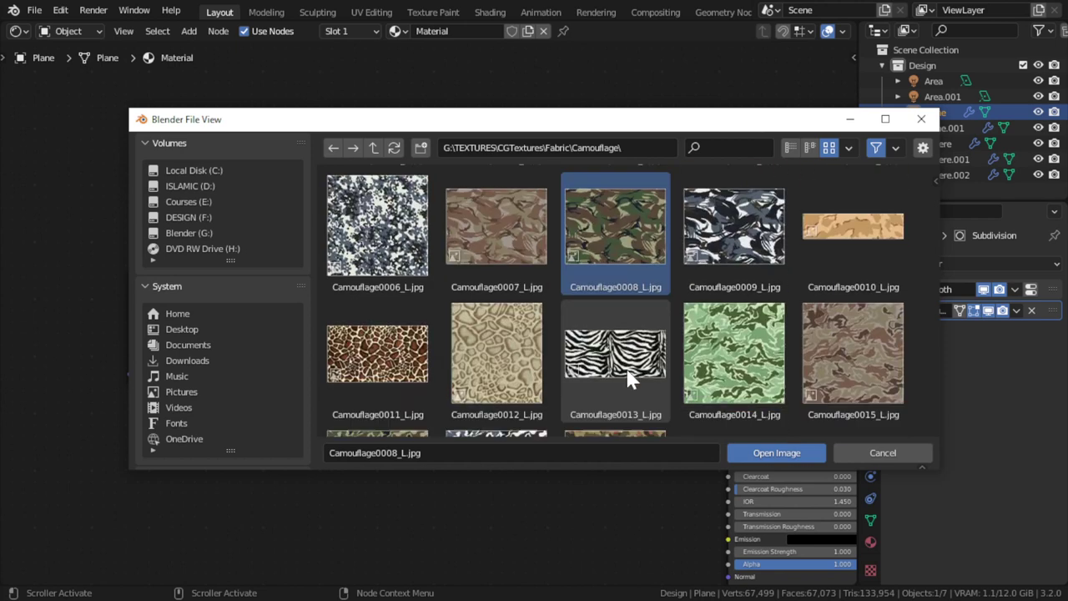
scroll(613, 368, "up", 1)
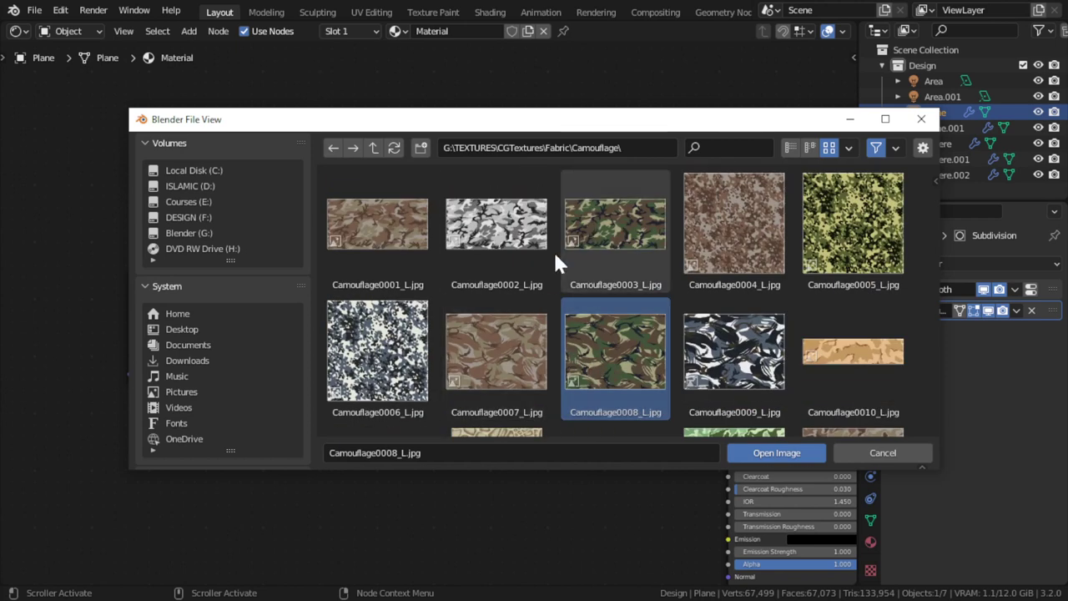
left_click(501, 342)
scroll(569, 347, "down", 2)
scroll(569, 348, "down", 2)
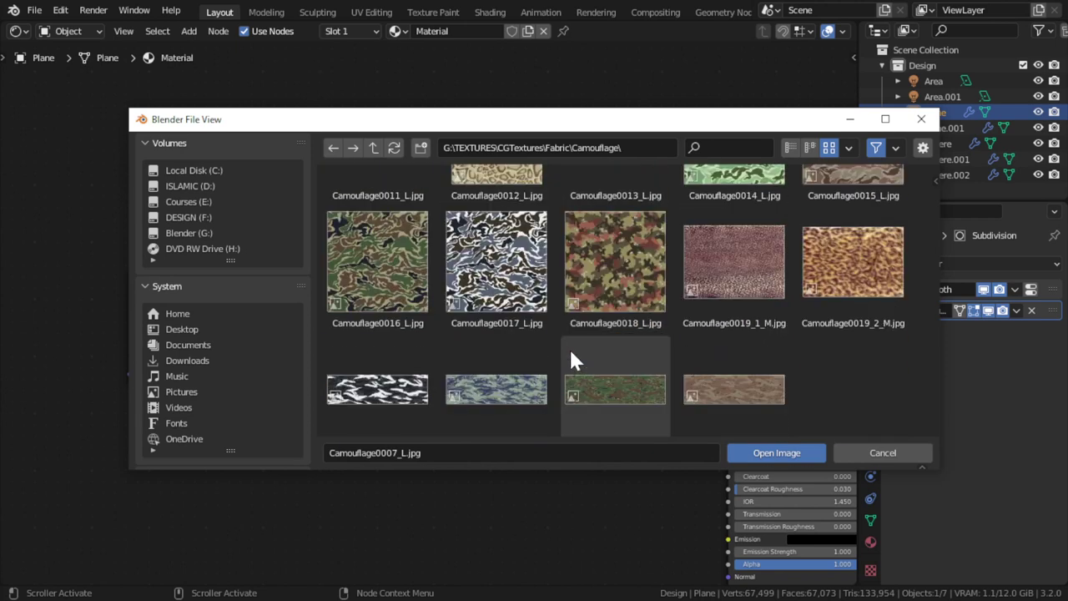
scroll(570, 347, "up", 1)
scroll(569, 347, "up", 2)
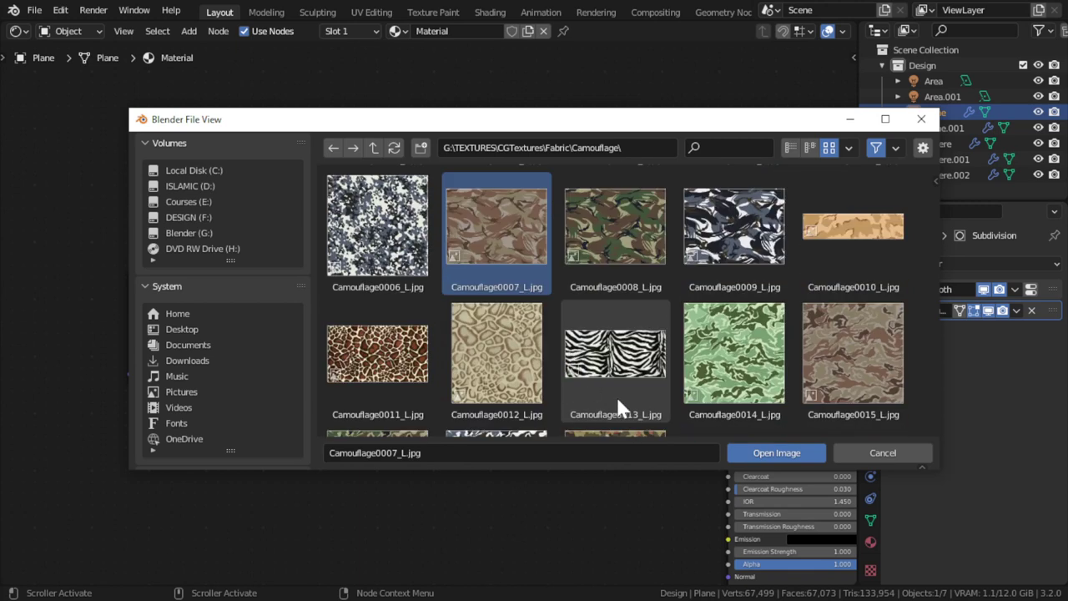
scroll(616, 395, "down", 1)
left_click(615, 369)
scroll(567, 325, "up", 3)
Link the image Color to Base Color and insert an Overlay MixRGB node on that link.
double_click(514, 270)
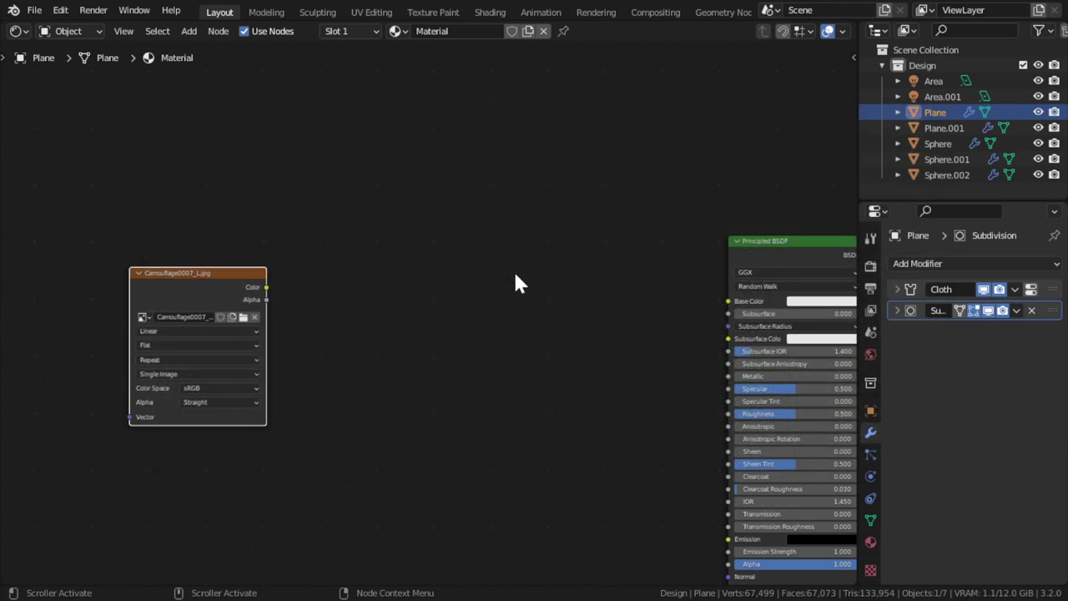
left_click_drag(265, 287, 728, 300)
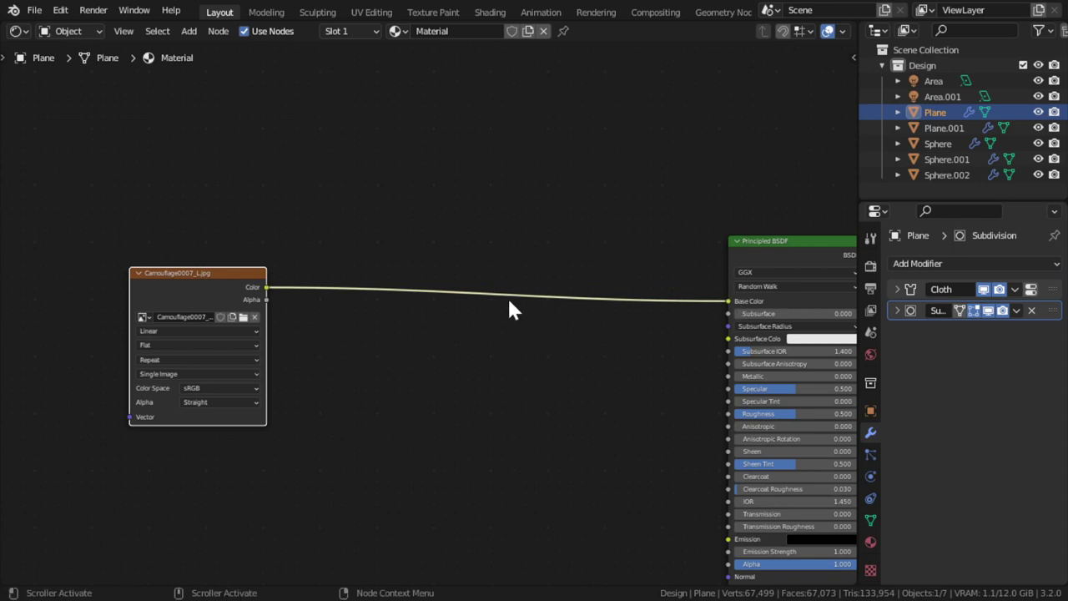
left_click_drag(253, 288, 156, 224)
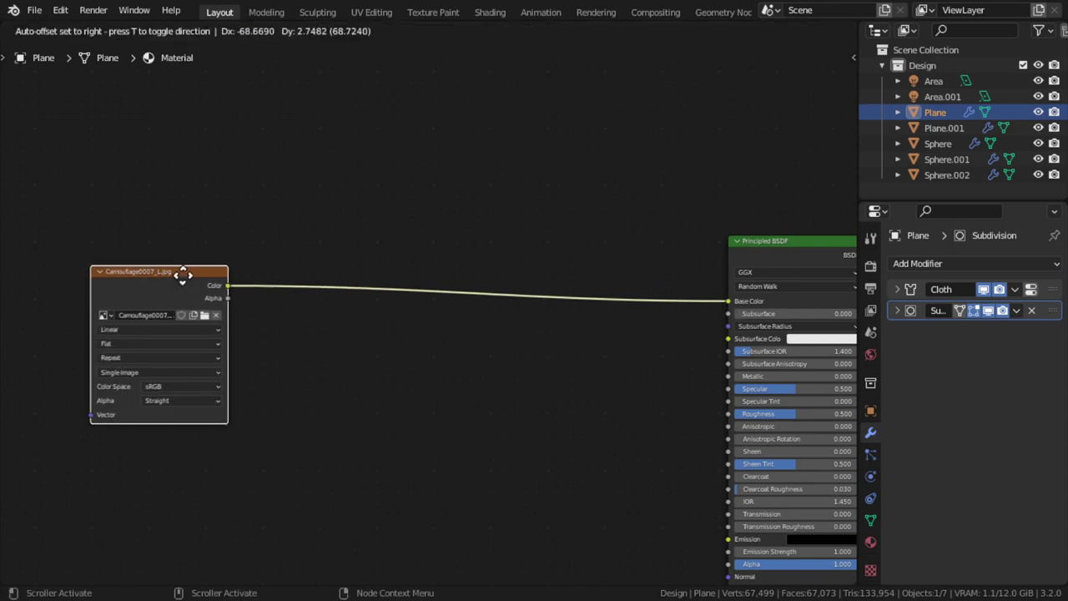
key("shift+a")
left_click(320, 212)
type("mi")
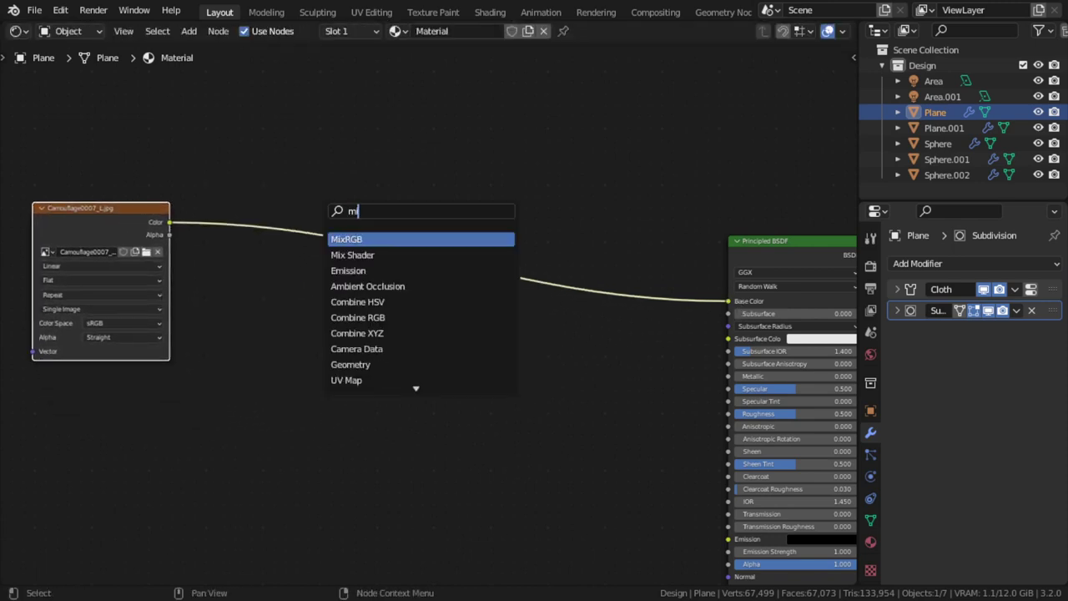
type("x")
key("Return")
left_click(328, 217)
left_click(333, 231)
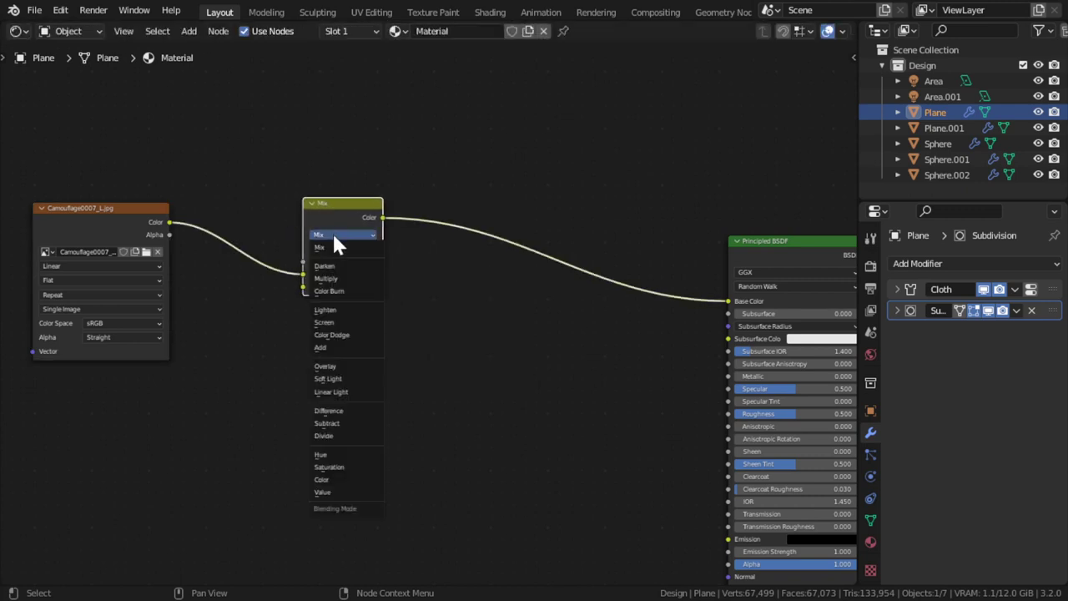
left_click(337, 364)
Add a Value node and connect it to the Overlay node's Color2.
key("shift+a")
left_click(263, 323)
type("va")
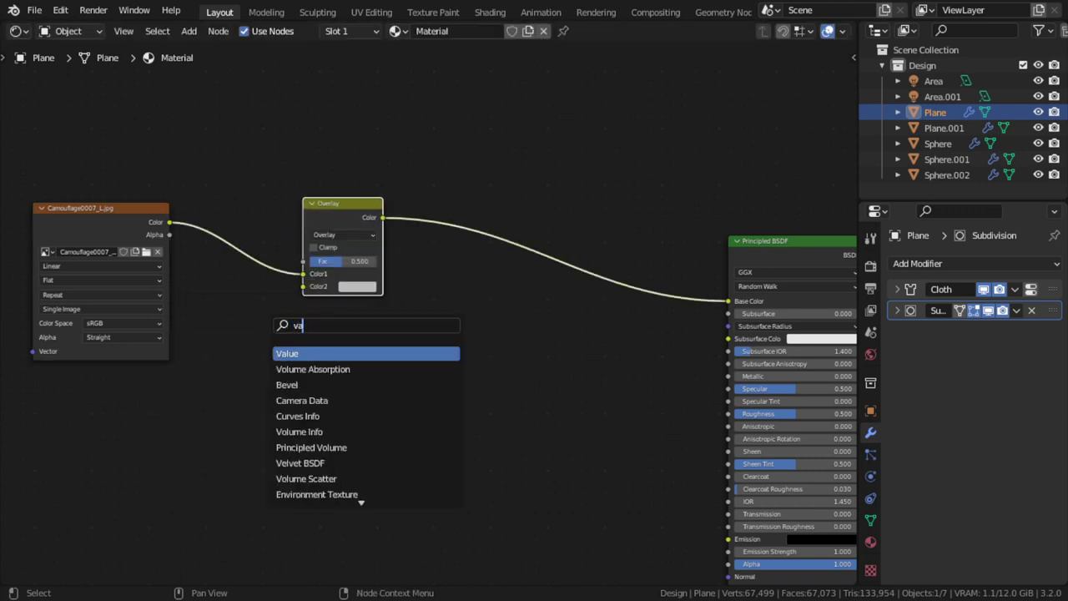
type("lue")
left_click(287, 353)
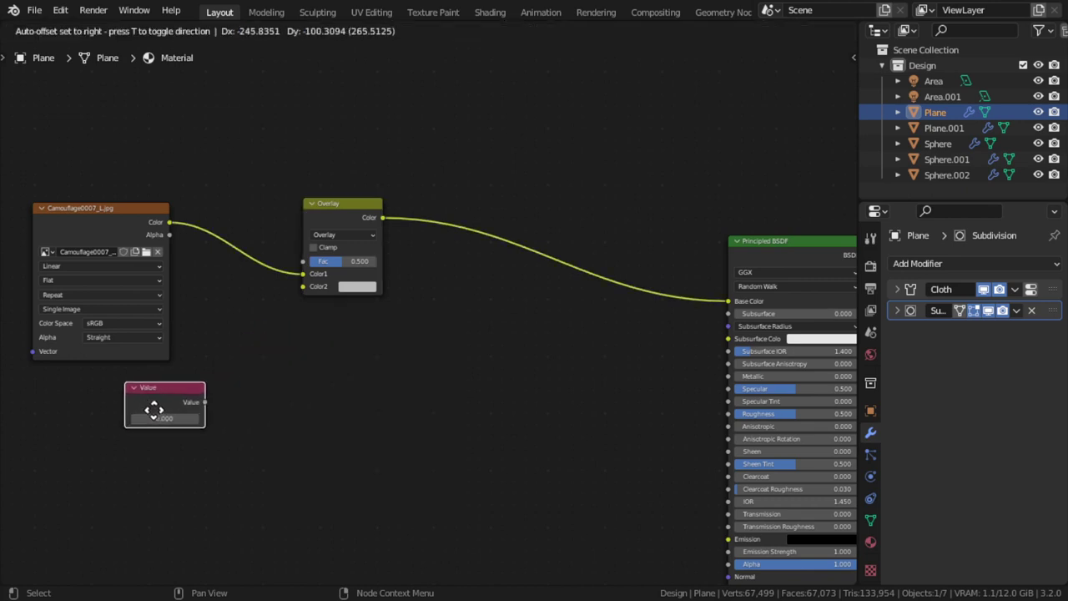
left_click(143, 406)
mouse_move(176, 408)
left_mouse_down()
mouse_move(257, 352)
mouse_move(298, 285)
left_mouse_up()
left_click(359, 288)
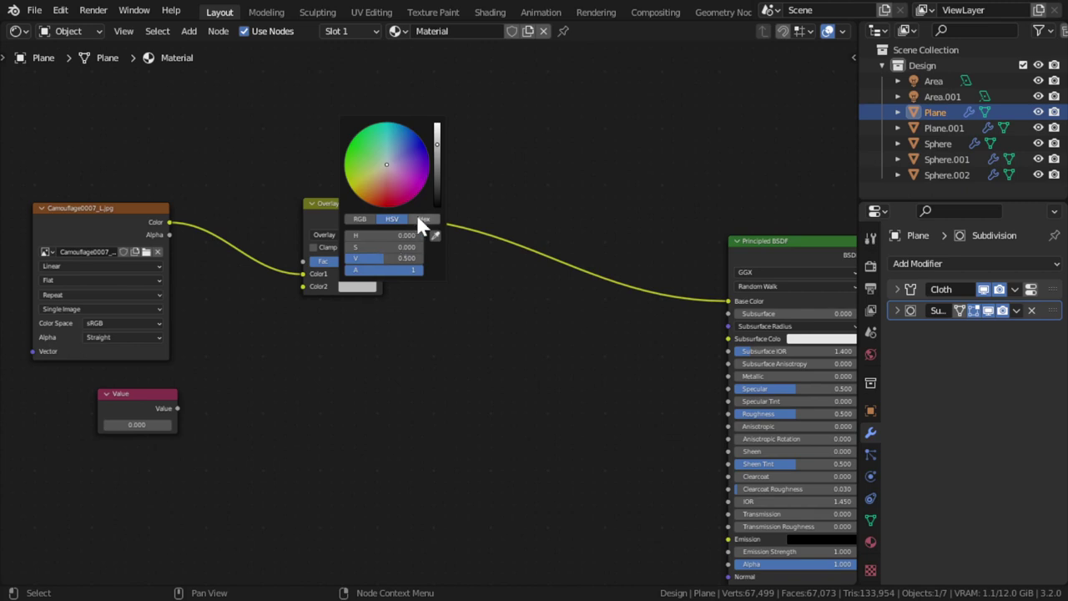
left_click(436, 127)
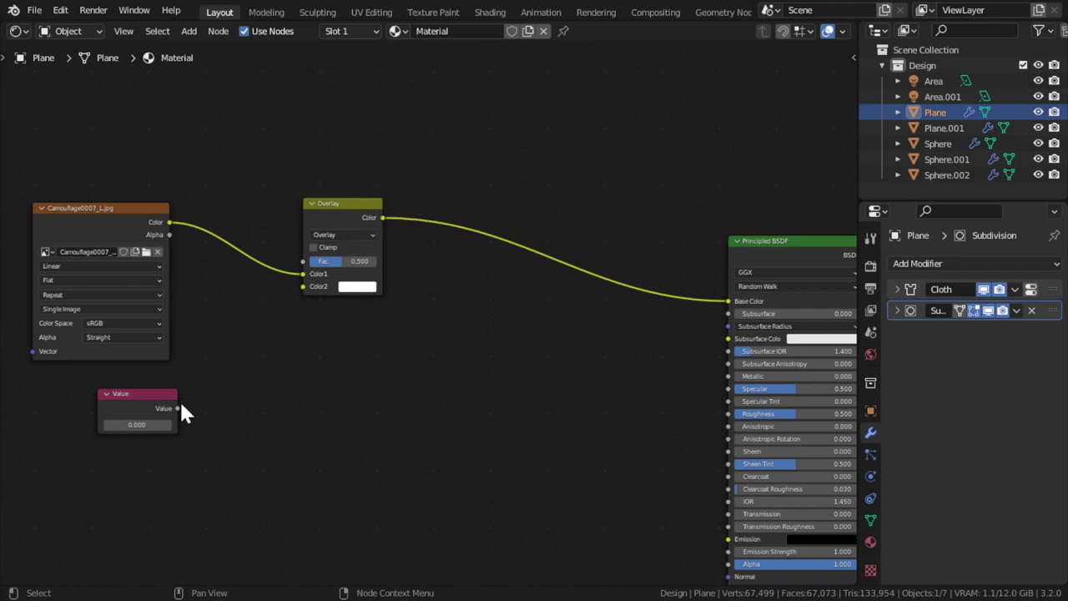
left_click_drag(178, 408, 303, 287)
Set the Value node to 6.000.
left_click(137, 425)
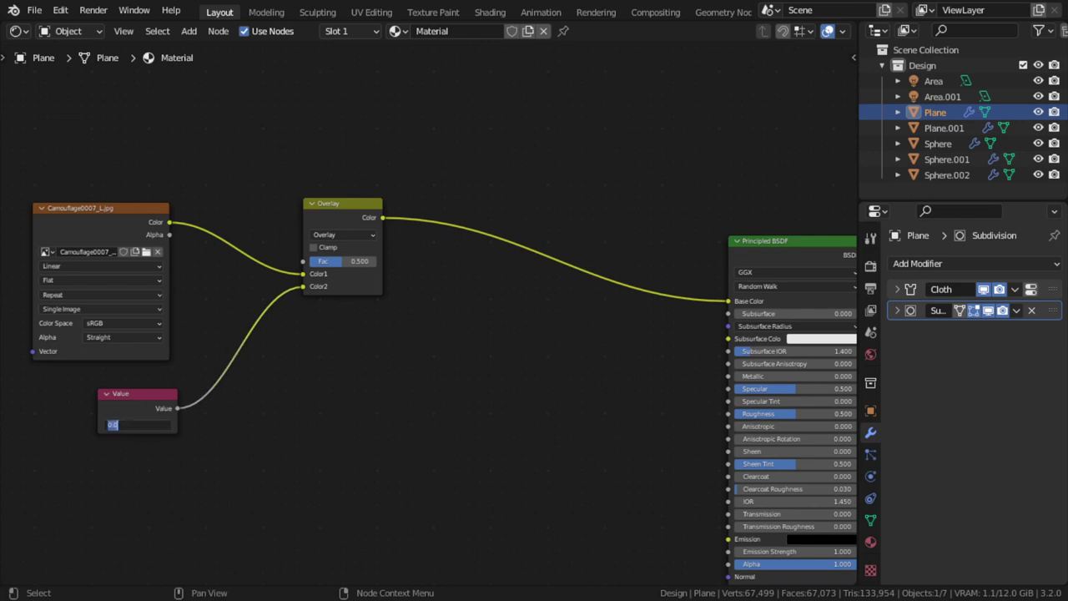
type("5")
key("Return")
left_click(140, 425)
type("6")
key("Return")
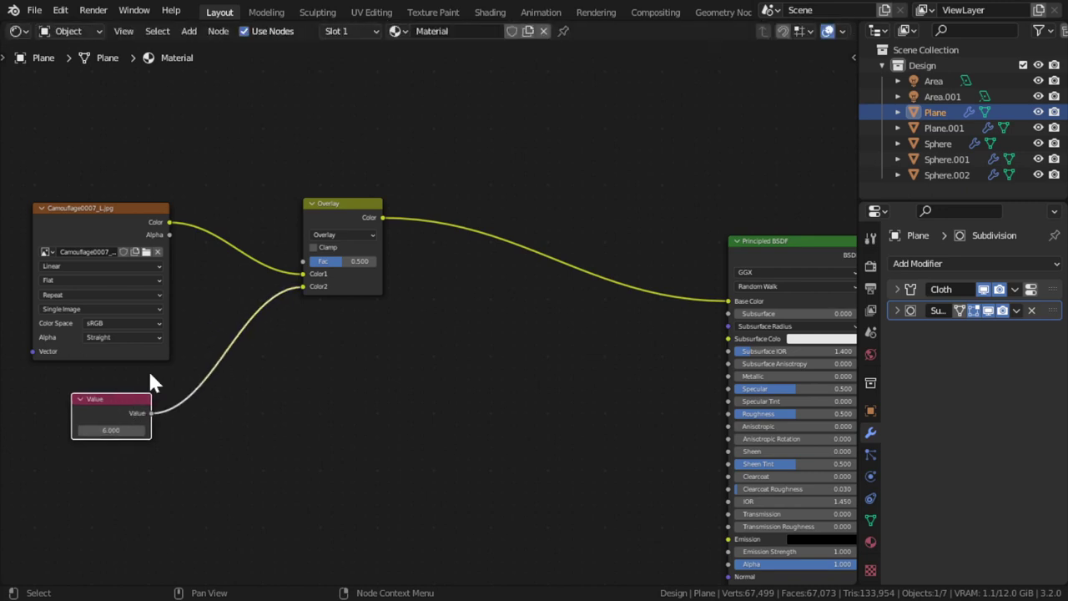
middle_click_drag(358, 310, 392, 371)
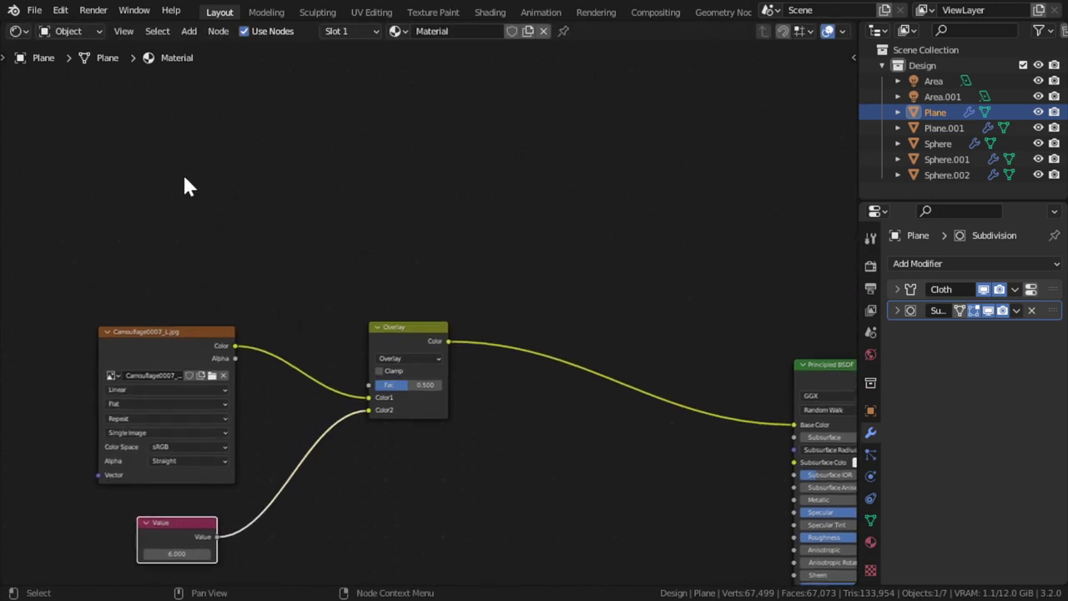
Add a Geometry node at the upper left of the node tree.
key("shift+a")
type("ge")
key("Return")
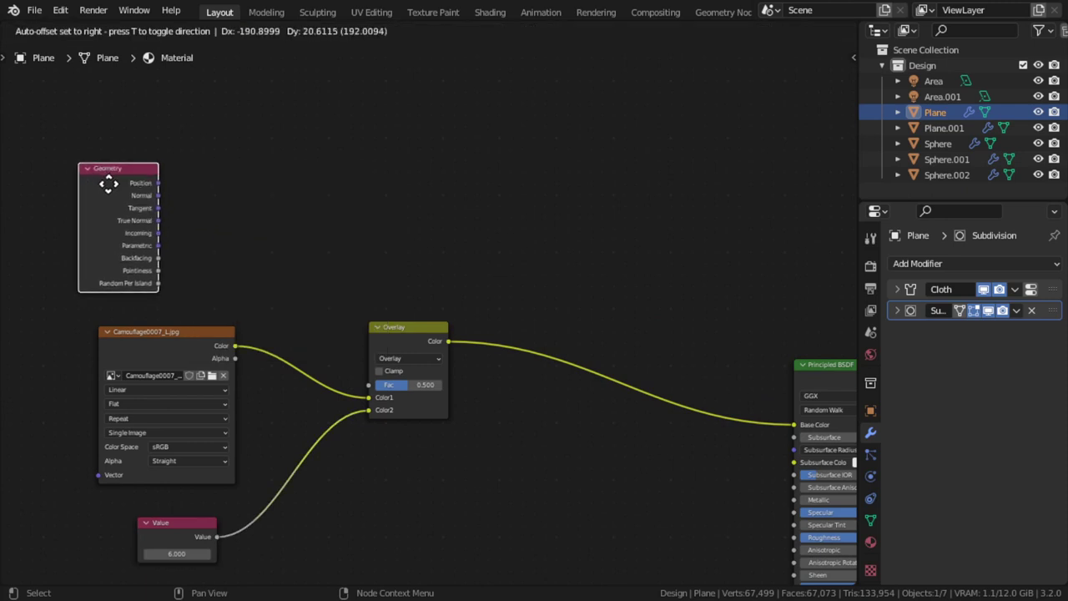
left_click(107, 183)
Add a Normal node fed by Geometry Normal, with its Dot output into Overlay Fac.
key("shift+a")
left_click(294, 173)
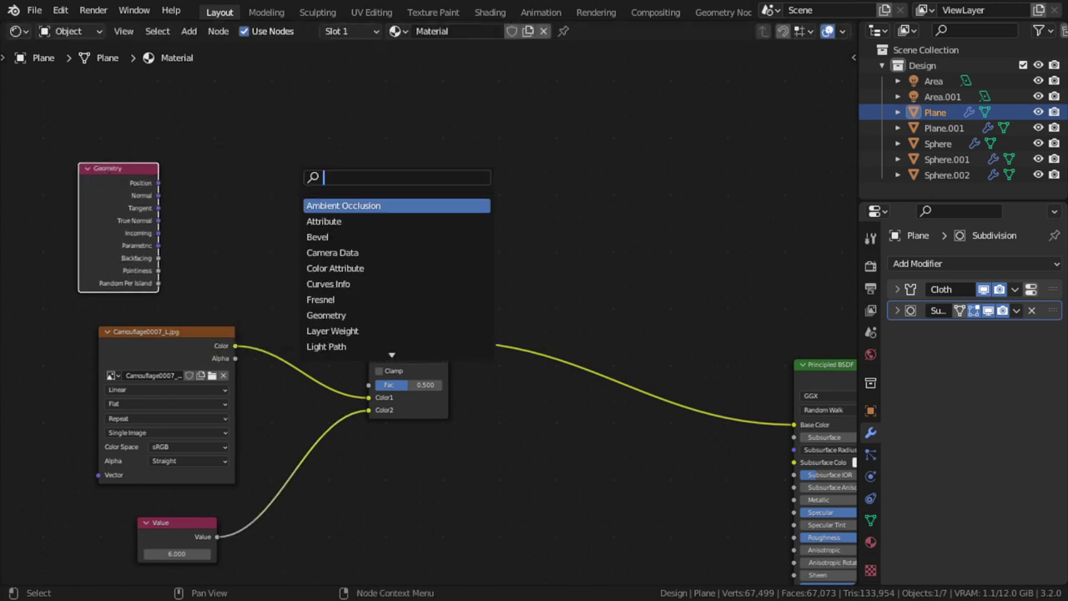
key("Escape")
key("shift+a")
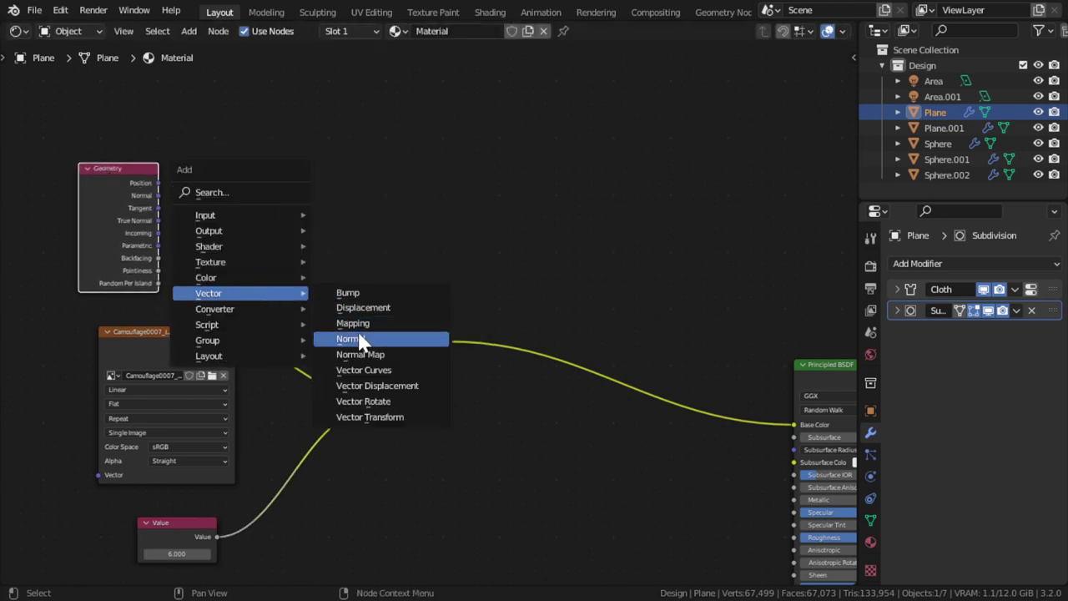
left_click(359, 341)
left_click(230, 172)
left_click_drag(157, 195, 244, 250)
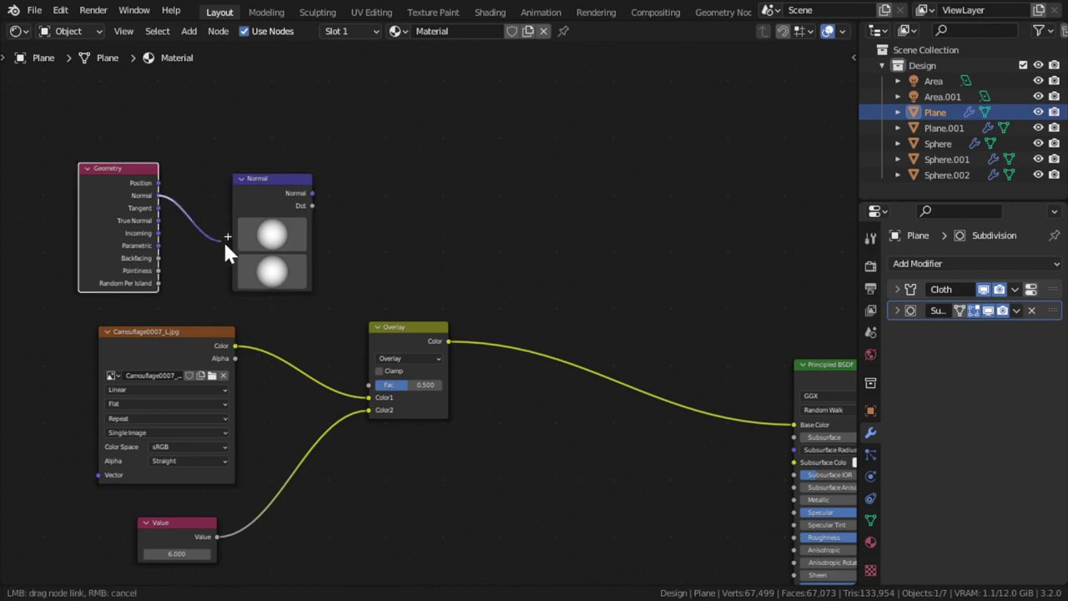
left_click_drag(312, 197, 373, 367)
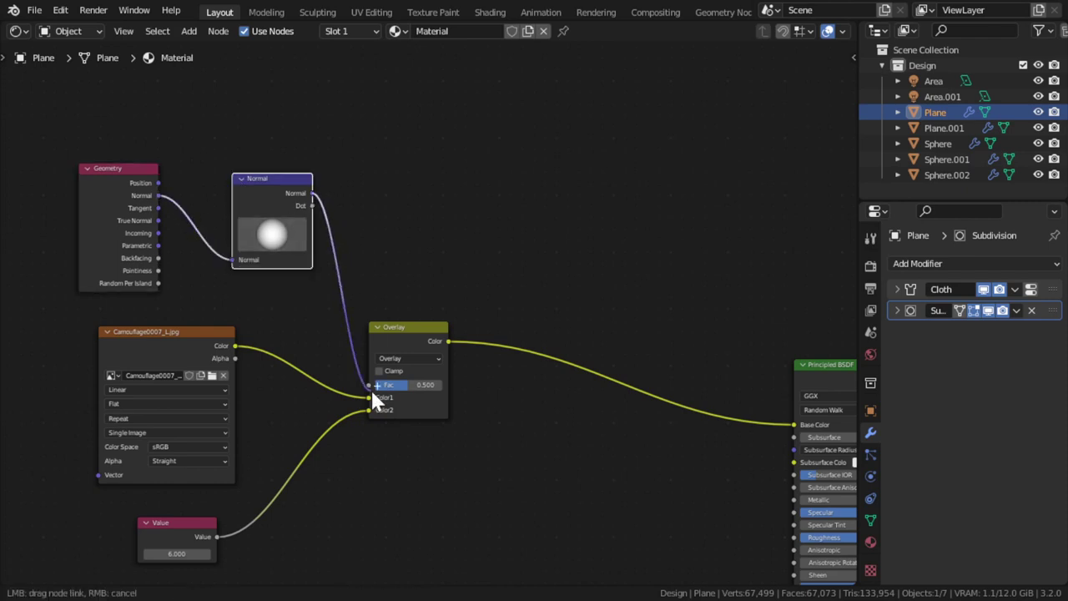
left_click_drag(311, 205, 367, 381)
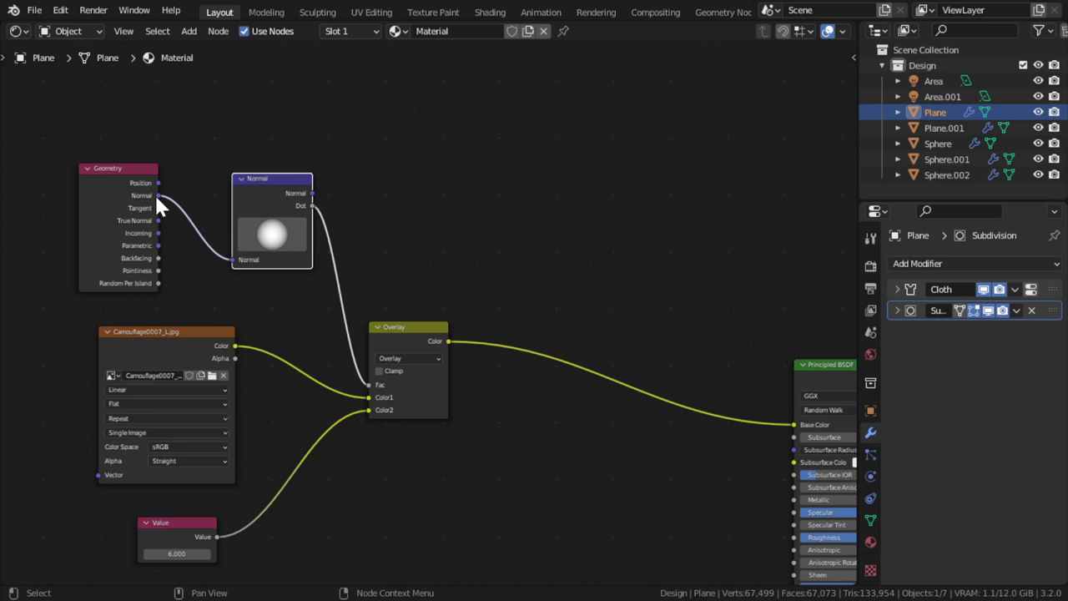
Rotate the Normal node's direction sphere until its preview is mostly dark.
left_click_drag(276, 257, 262, 279)
scroll(263, 279, "up", 2)
left_click_drag(217, 250, 154, 233)
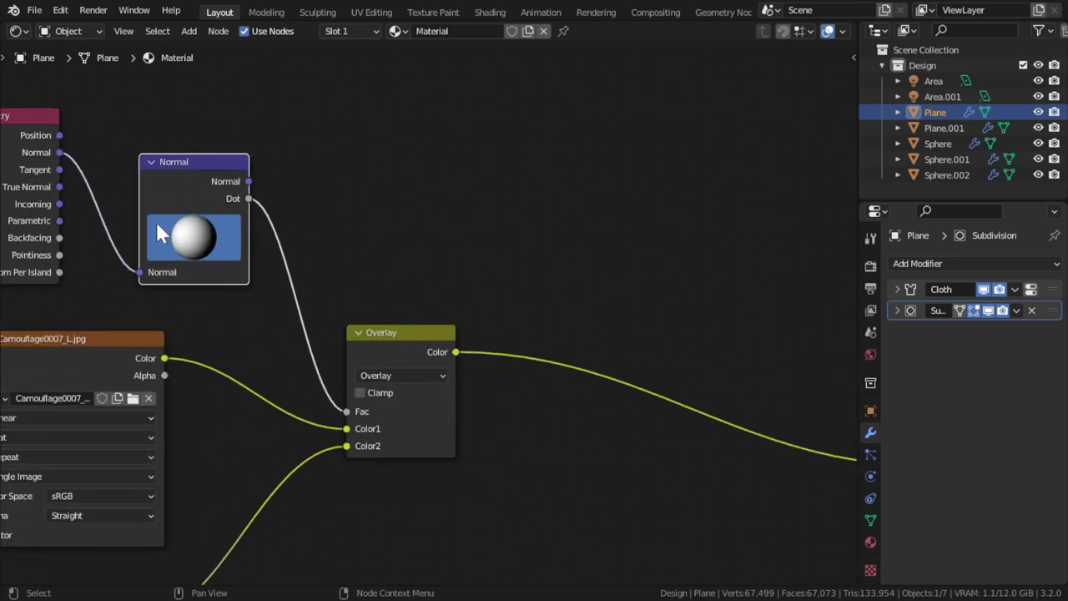
scroll(480, 317, "down", 2)
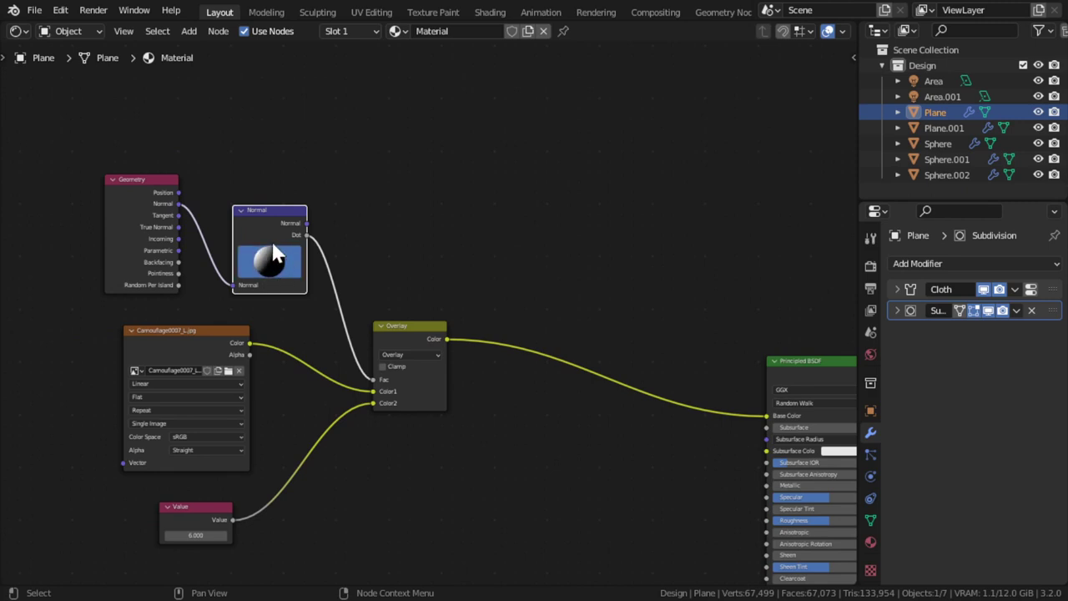
left_click_drag(272, 249, 259, 255)
left_click(418, 336)
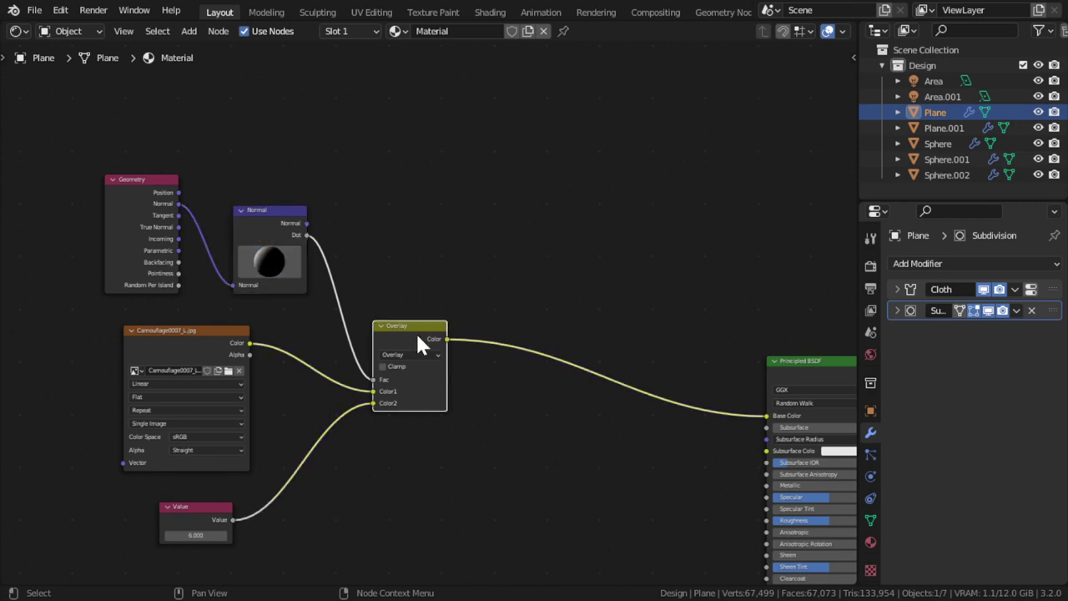
middle_click_drag(242, 462, 271, 381)
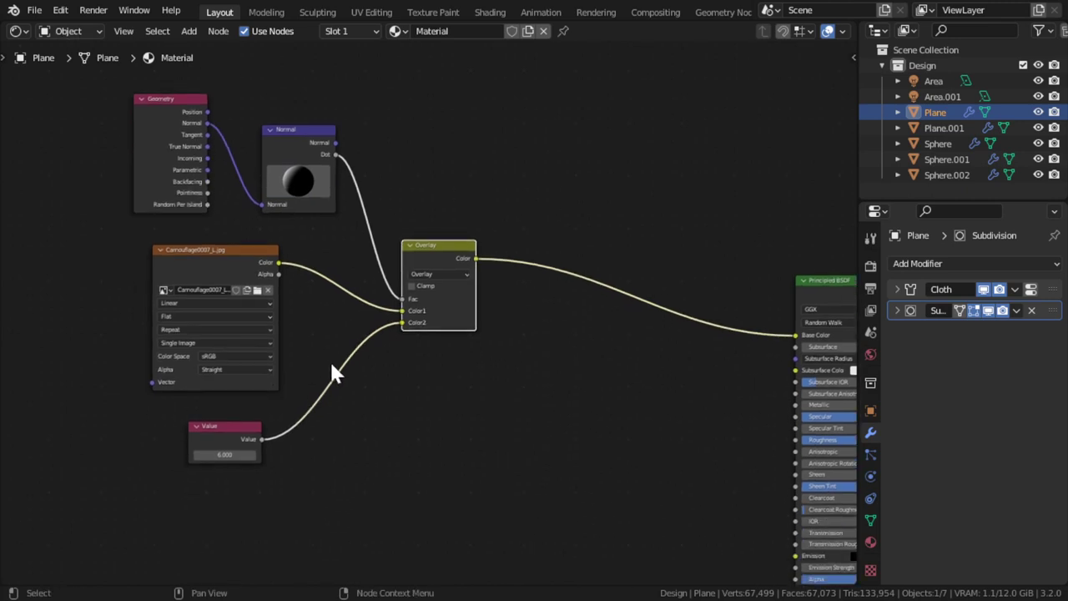
Insert a MixRGB node in Color mode between the Value and Overlay nodes.
key("shift+a")
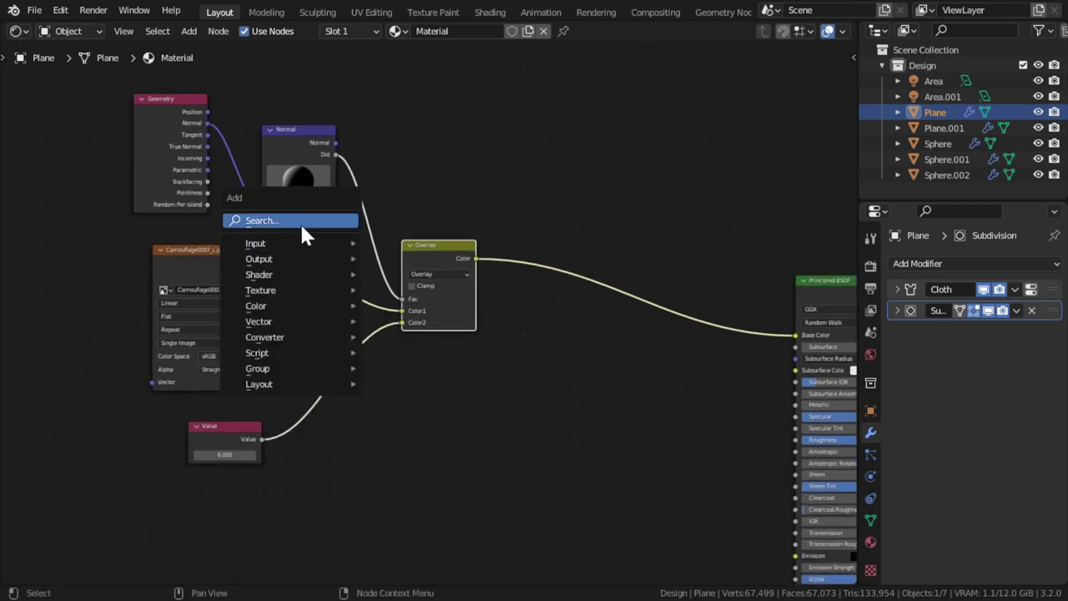
left_click(249, 427)
key("shift+a")
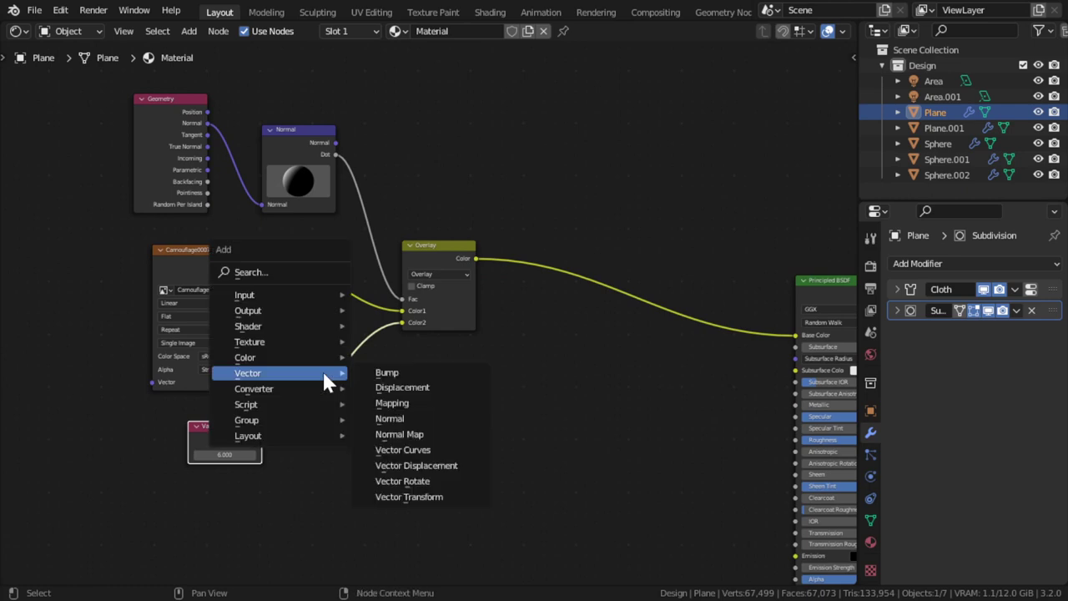
left_click(276, 276)
type("mi")
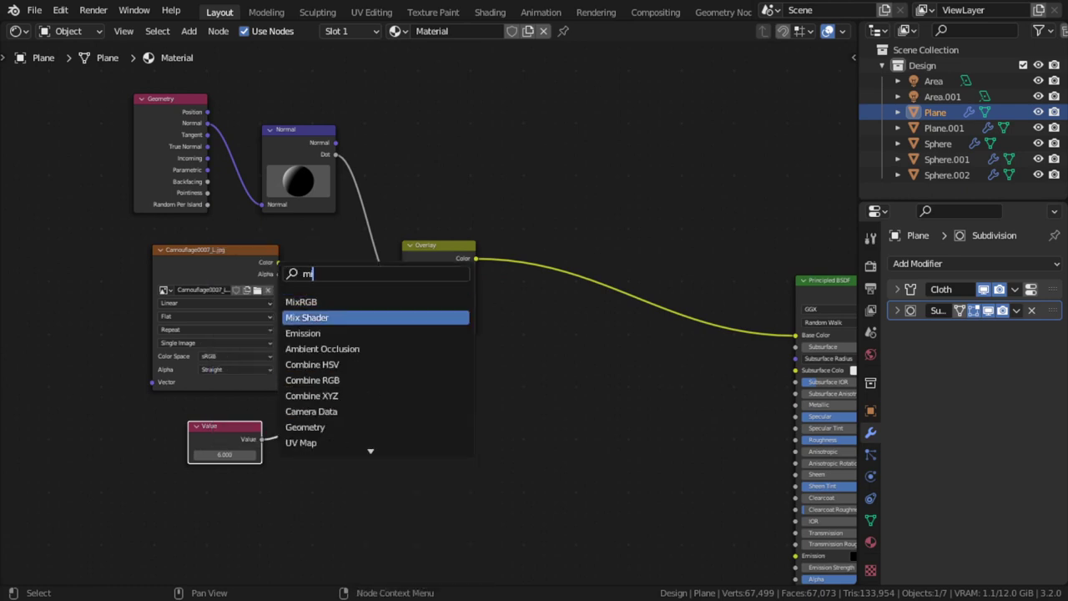
key("Up")
key("Return")
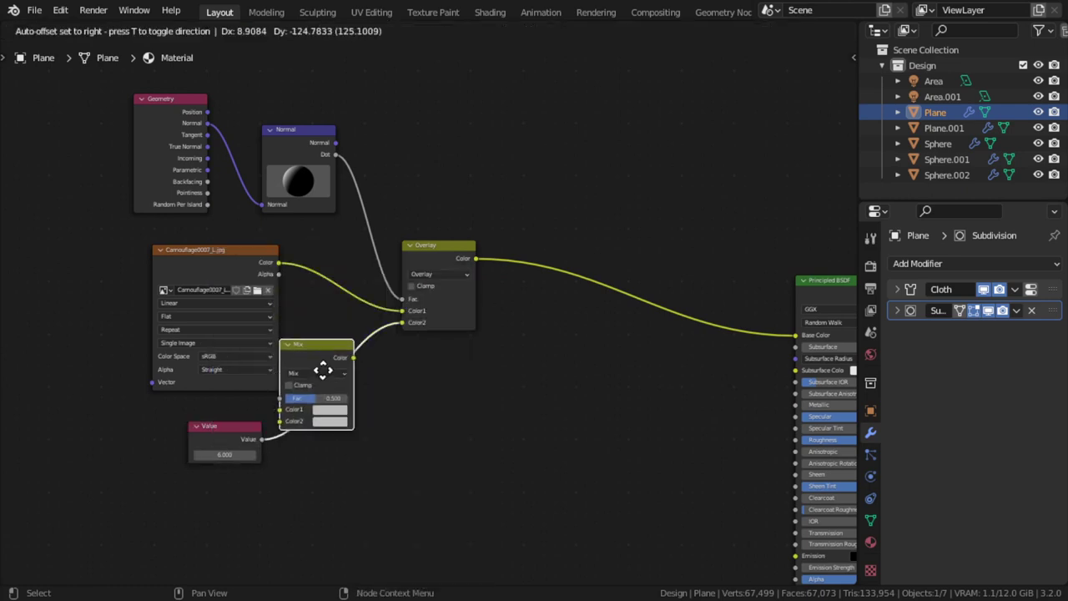
left_click(337, 367)
left_click(337, 368)
left_click(325, 147)
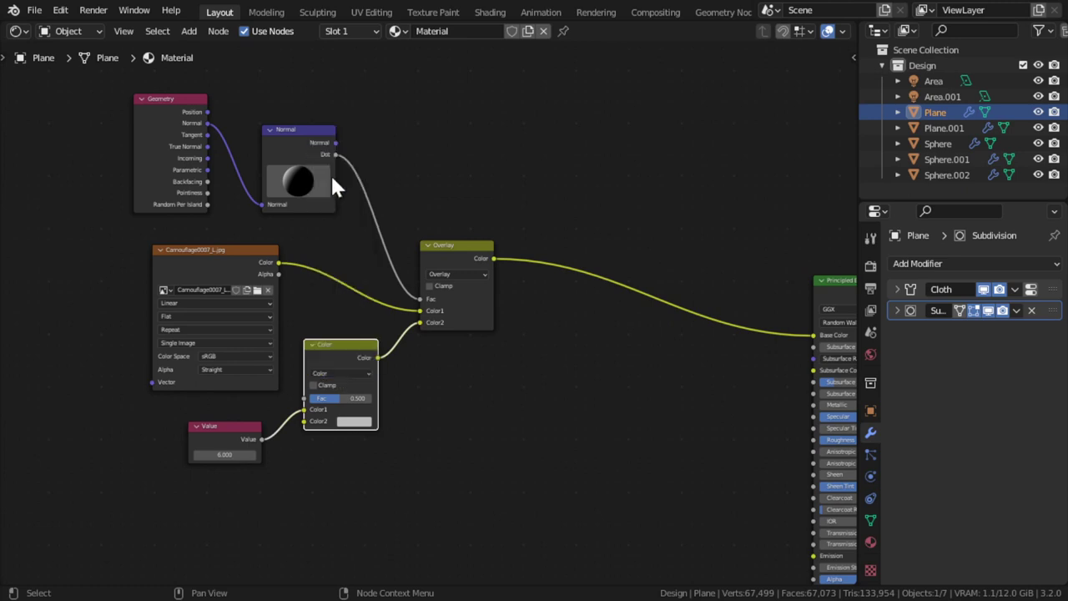
Set the Color mix node's Color2 to a deep red.
left_click(354, 422)
mouse_move(373, 321)
left_mouse_down()
mouse_move(385, 299)
mouse_move(377, 328)
left_mouse_up()
left_click(351, 417)
left_click_drag(367, 347, 386, 339)
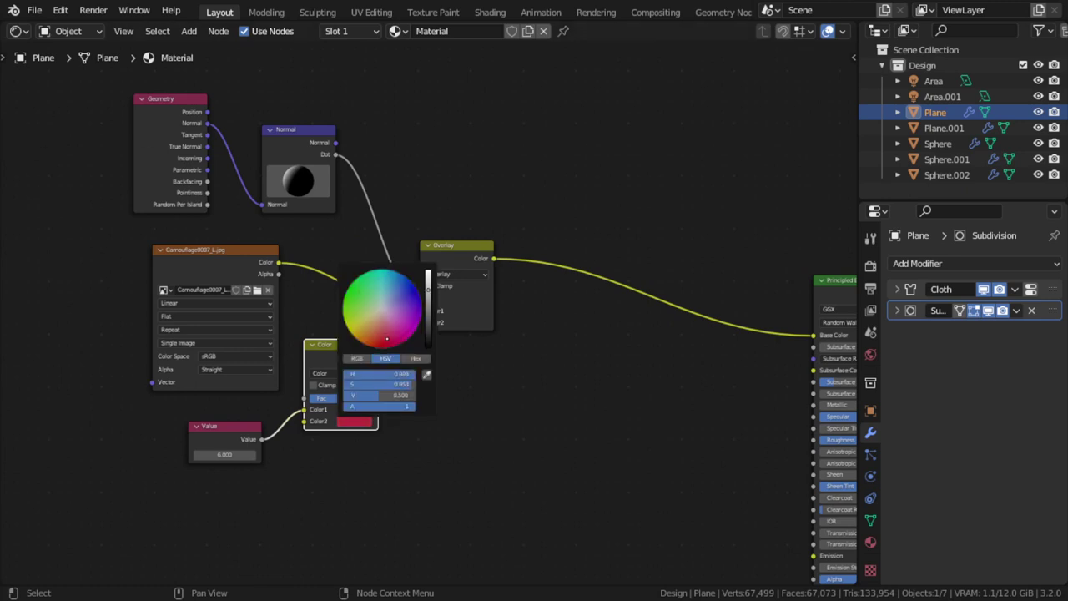
Change the main editor to the 3D Viewport and orbit around the cloth.
left_click(17, 31)
left_click(62, 76)
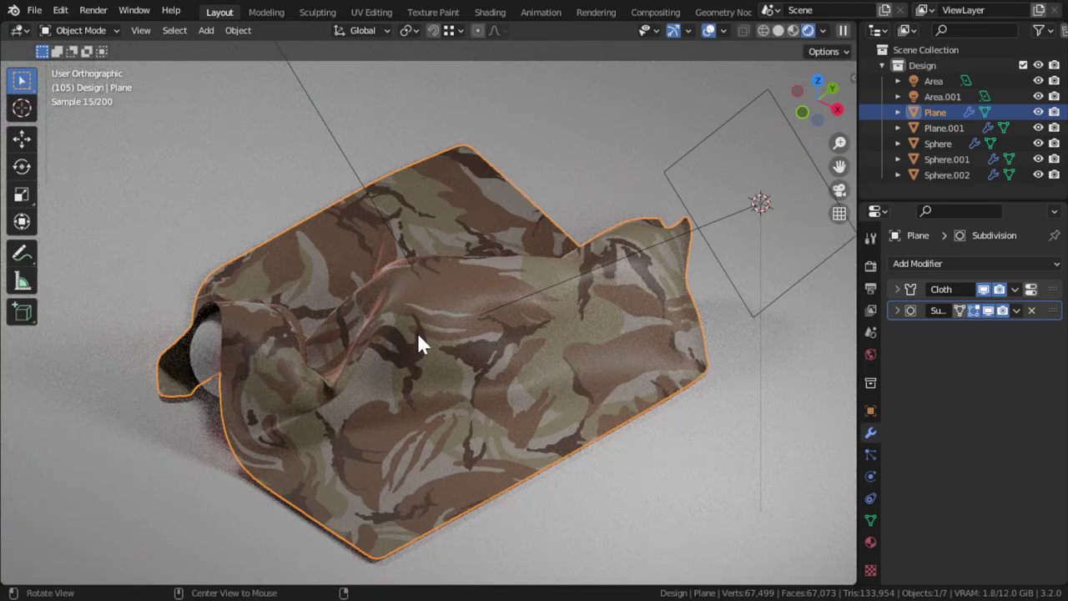
mouse_move(416, 331)
middle_mouse_down()
mouse_move(419, 350)
mouse_move(521, 300)
mouse_move(460, 270)
middle_mouse_up()
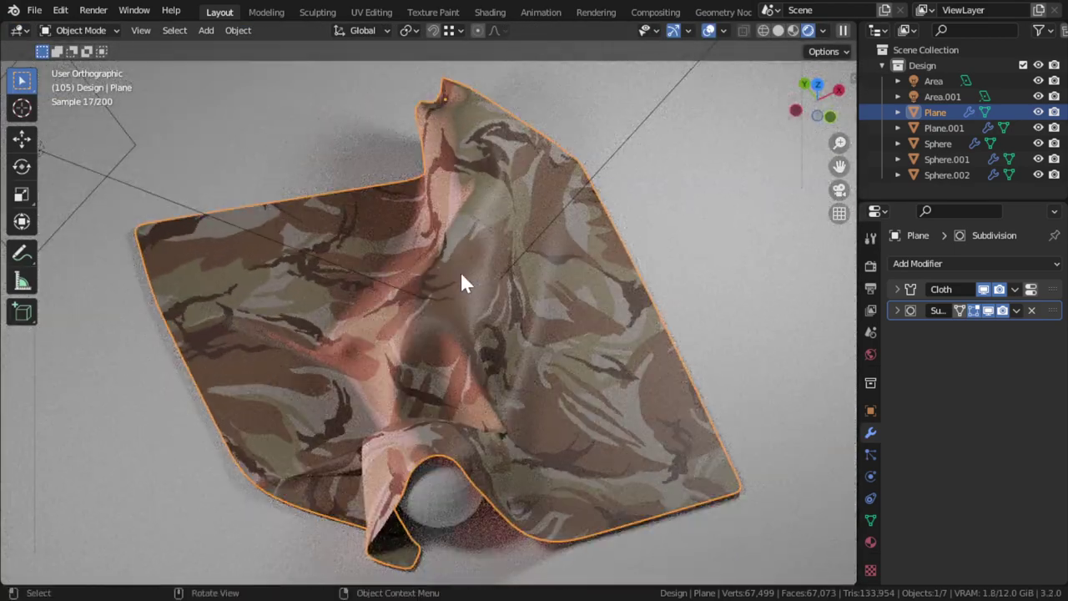
mouse_move(468, 350)
middle_mouse_down()
mouse_move(587, 309)
mouse_move(543, 365)
mouse_move(520, 326)
mouse_move(326, 346)
middle_mouse_up()
Show the Shader Editor in a new floating window shrunk to the lower right.
left_click(134, 10)
left_click(162, 27)
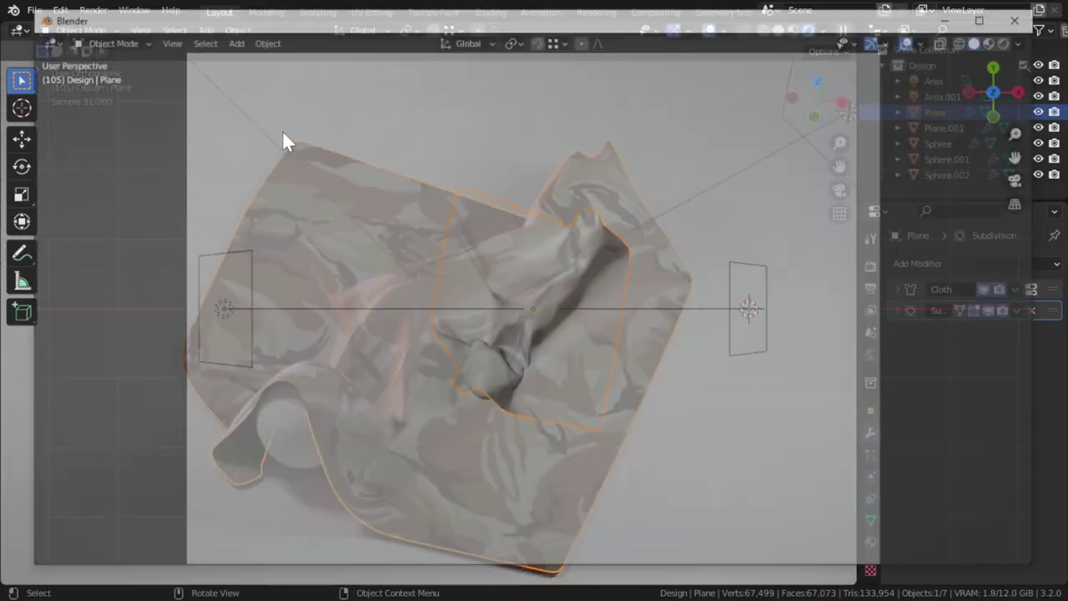
left_click(44, 40)
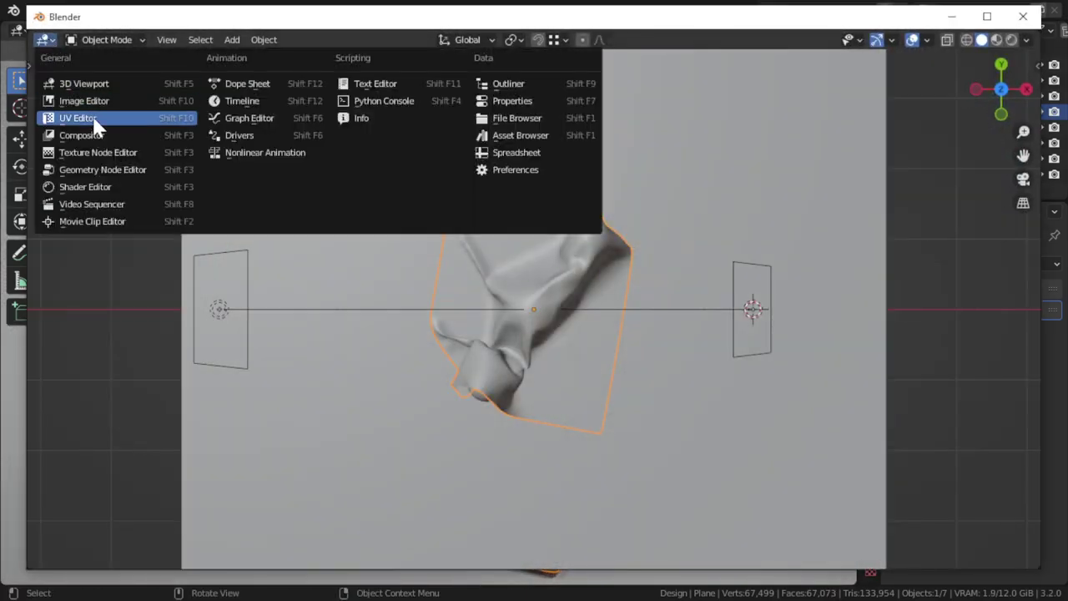
left_click(85, 187)
scroll(424, 292, "up", 1)
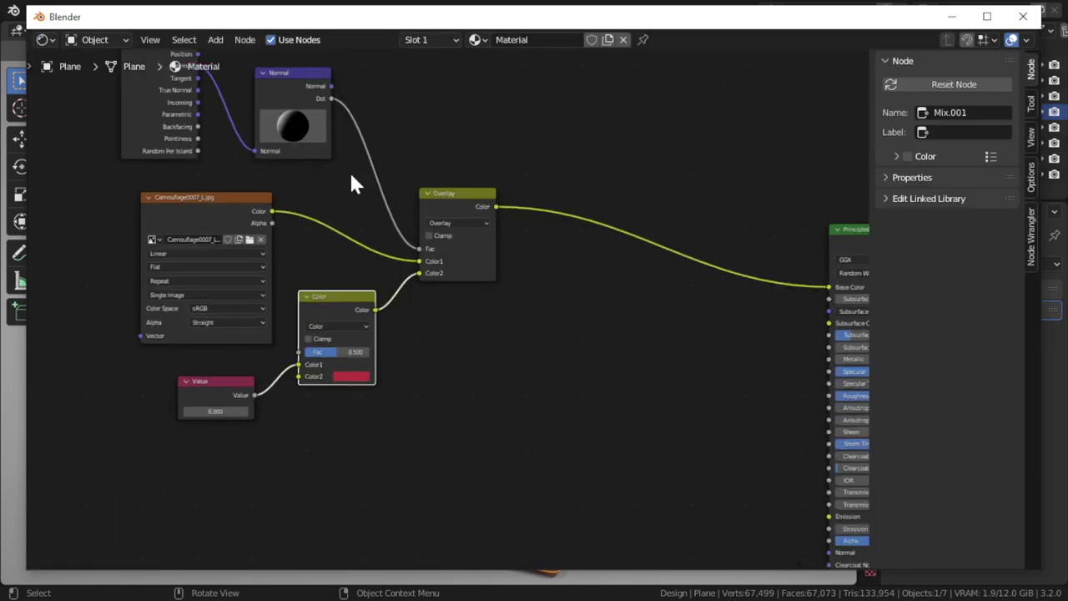
left_click_drag(313, 25, 668, 239)
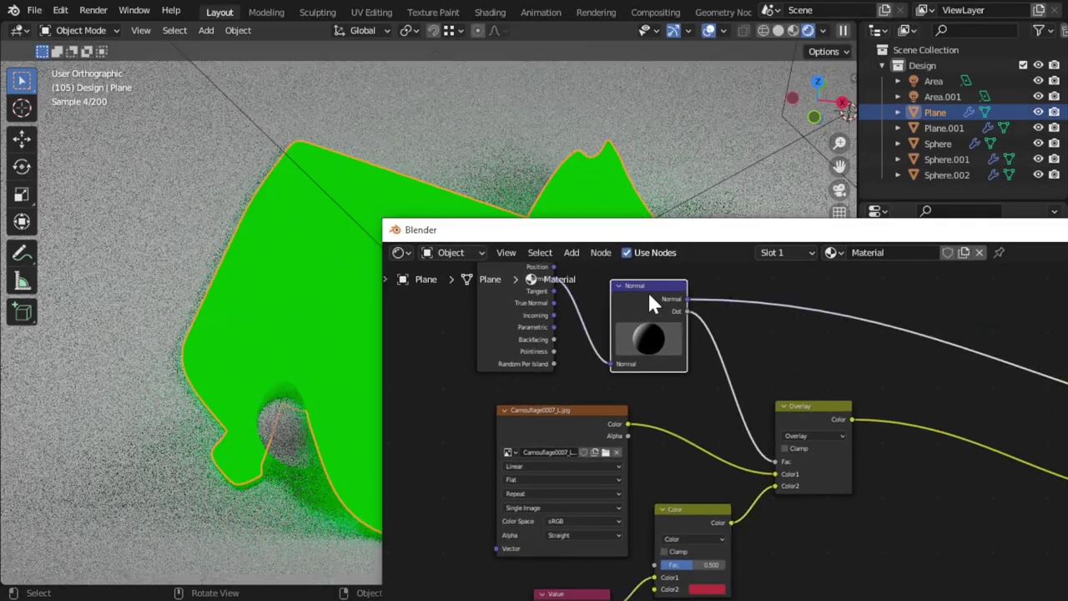
Reposition the floating node window, zoom the cloth view, and bring the Principled BSDF into view.
left_click_drag(493, 238, 544, 248)
scroll(543, 267, "up", 5)
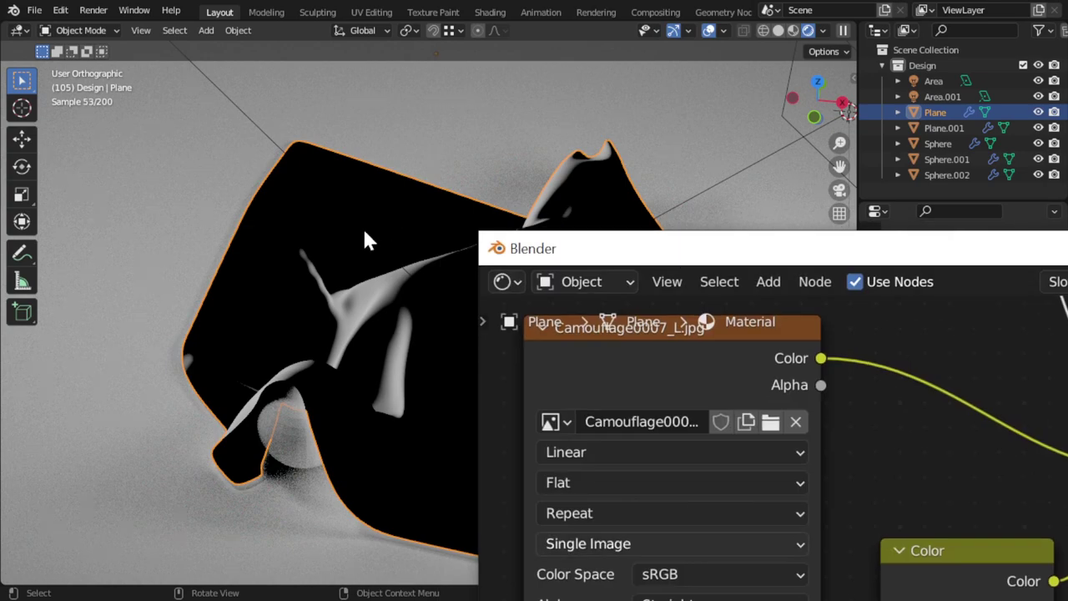
left_click_drag(364, 232, 426, 285)
scroll(455, 272, "up", 3)
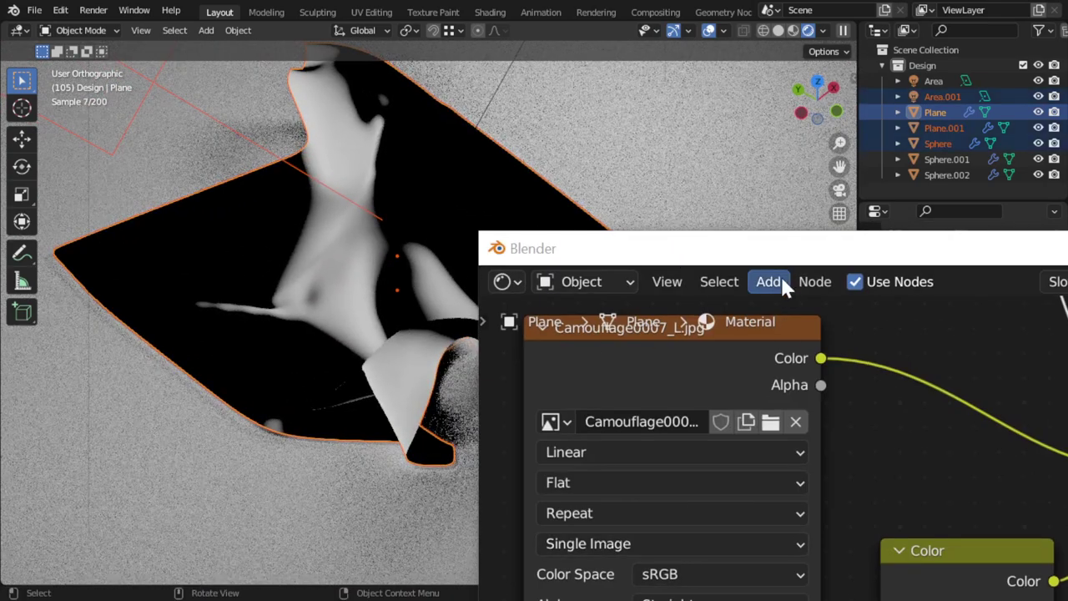
left_click_drag(798, 267, 680, 150)
scroll(757, 376, "down", 2)
scroll(839, 425, "down", 2)
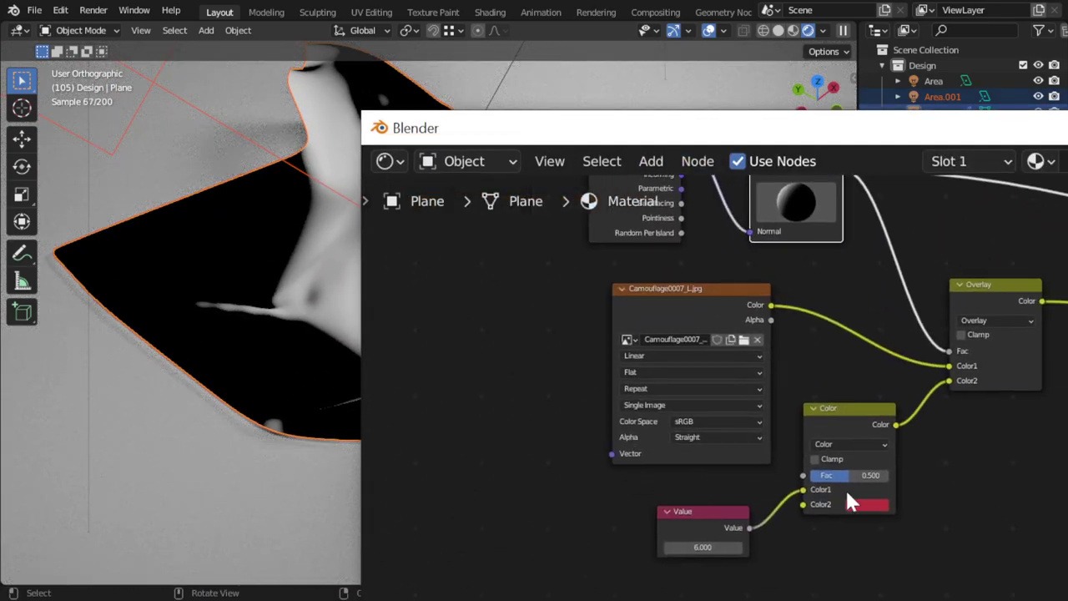
left_click(865, 505)
mouse_move(871, 498)
middle_mouse_down()
mouse_move(905, 347)
mouse_move(554, 362)
middle_mouse_up()
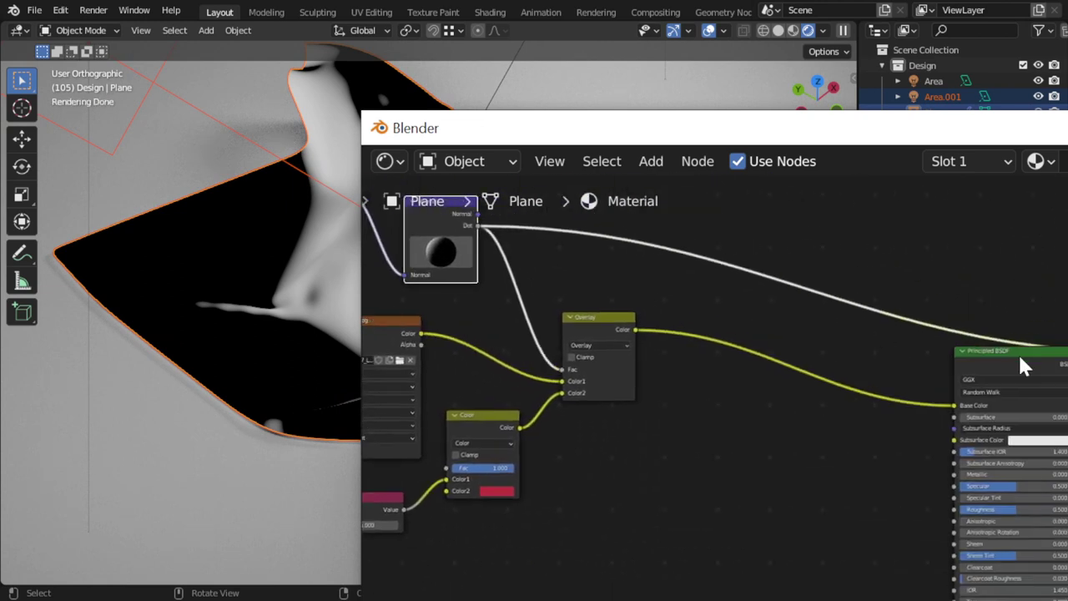
Remove the Dot preview link and insert a duplicate Overlay node before the Principled BSDF.
key("ctrl+z")
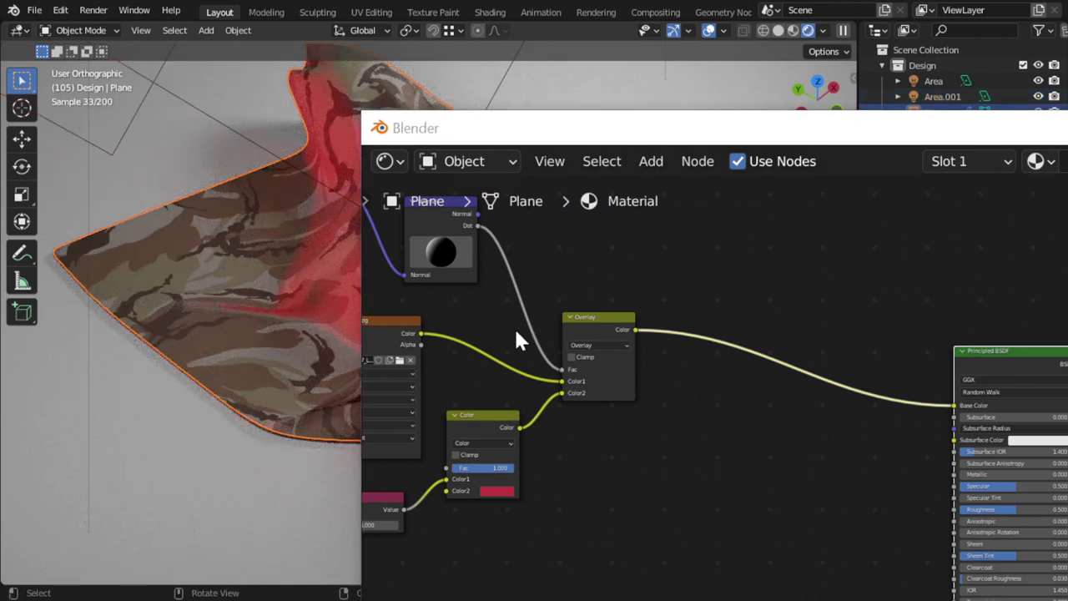
left_click(613, 322)
scroll(605, 330, "down", 2)
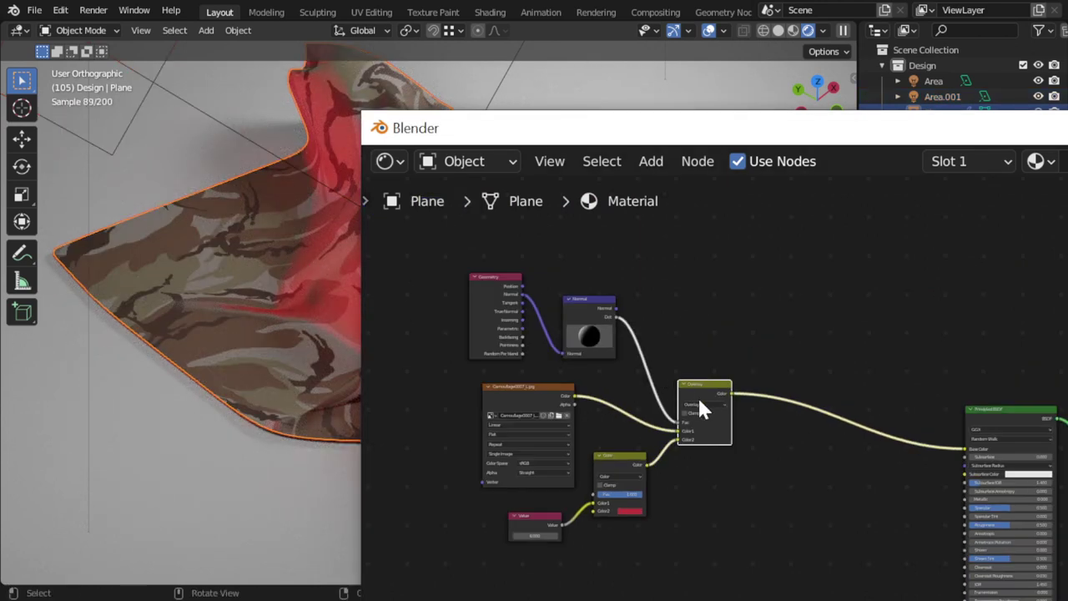
key("shift+d")
left_click(846, 401)
Duplicate the Color mix and Value nodes and connect the copy to the second Overlay's Color2.
left_click(620, 464)
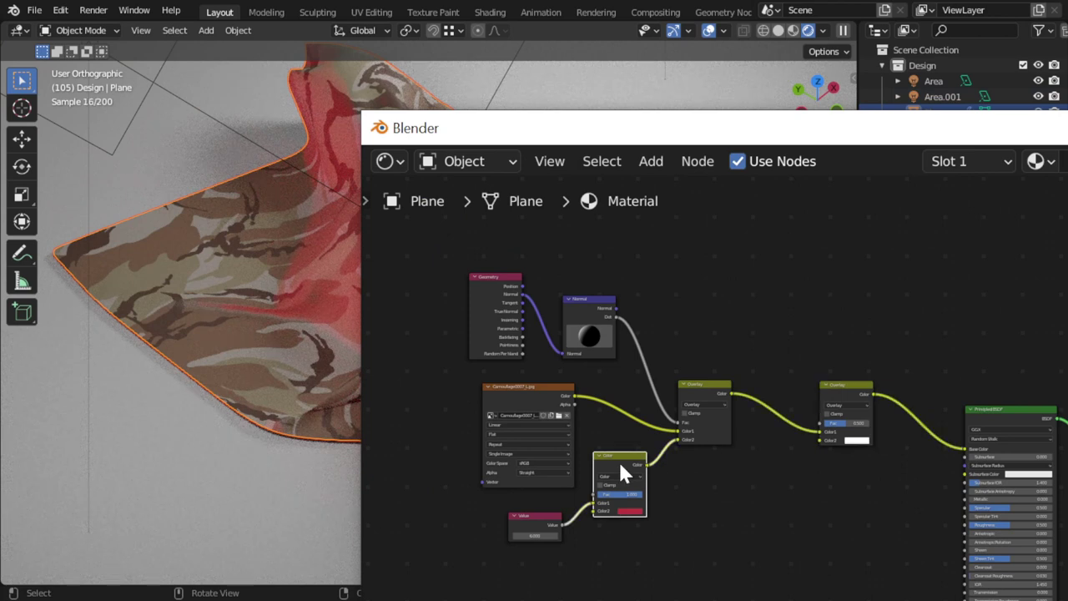
left_click(547, 515, "shift")
key("shift+d")
left_click(793, 506)
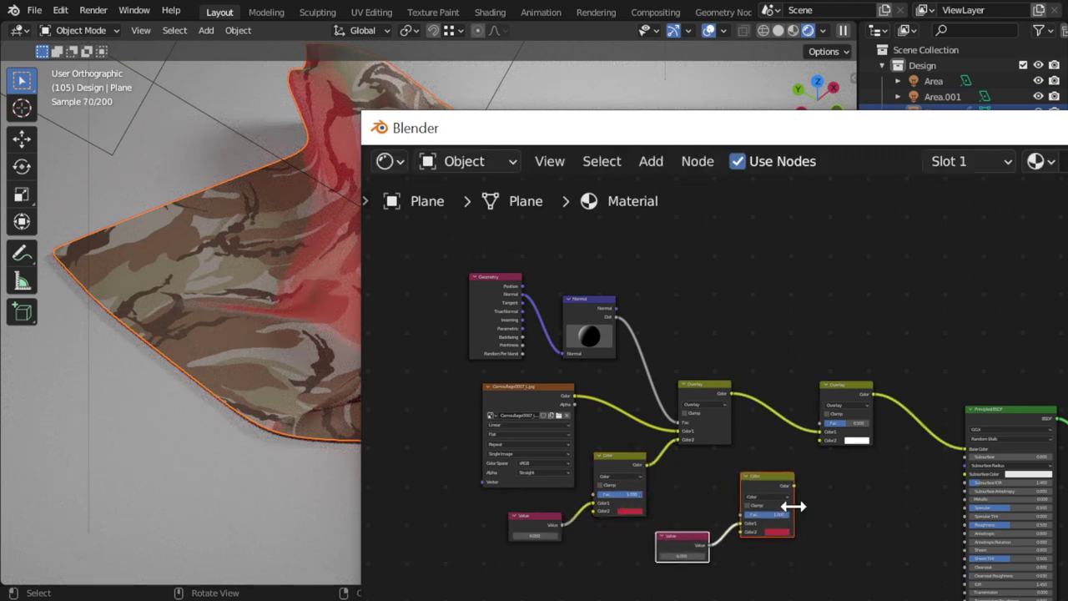
left_click_drag(820, 451, 822, 445)
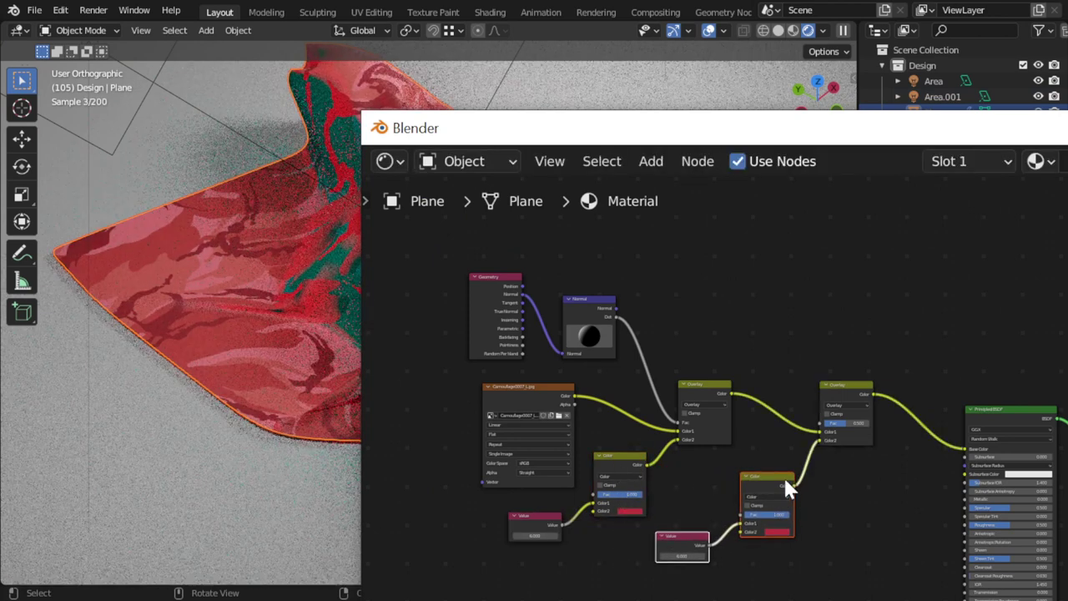
Set the copied node's colour to light blue and its Value to 0.
scroll(785, 480, "up", 2)
left_click(697, 492)
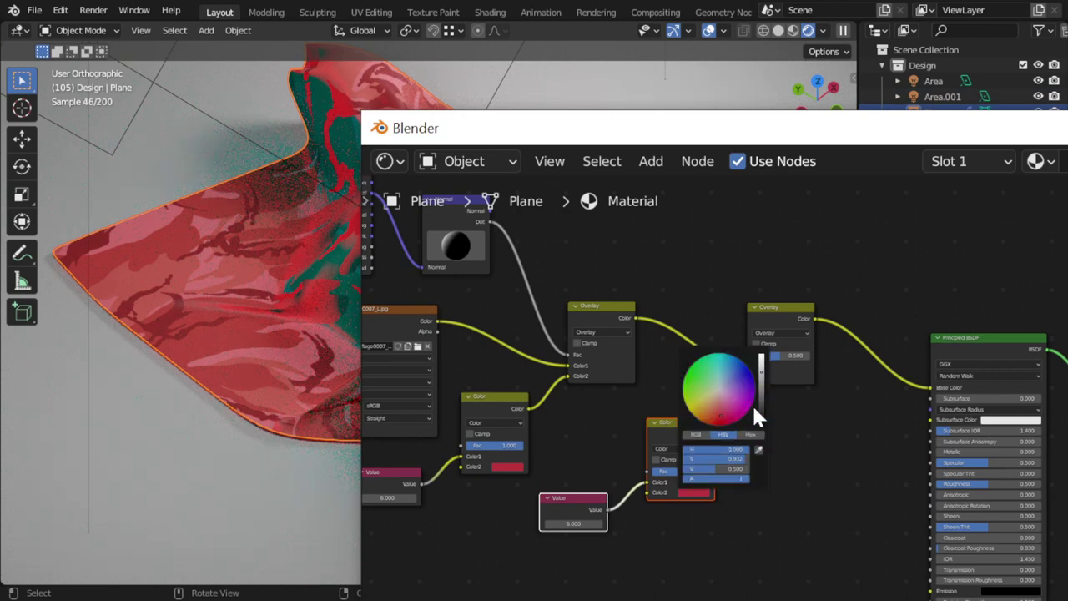
mouse_move(745, 390)
left_mouse_down()
mouse_move(731, 365)
mouse_move(714, 371)
mouse_move(725, 373)
left_mouse_up()
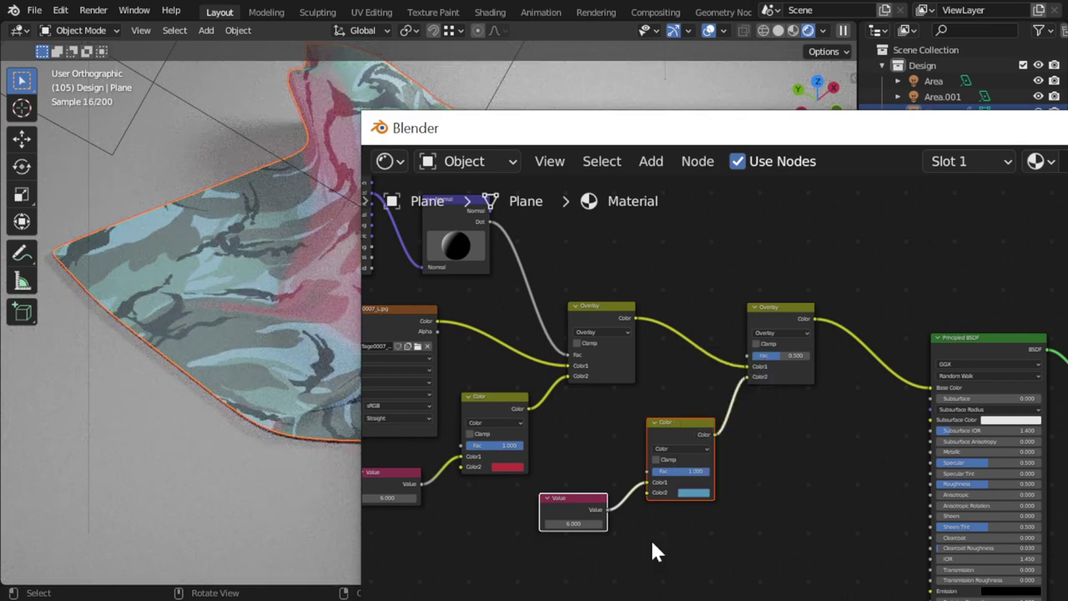
type("0")
key("Return")
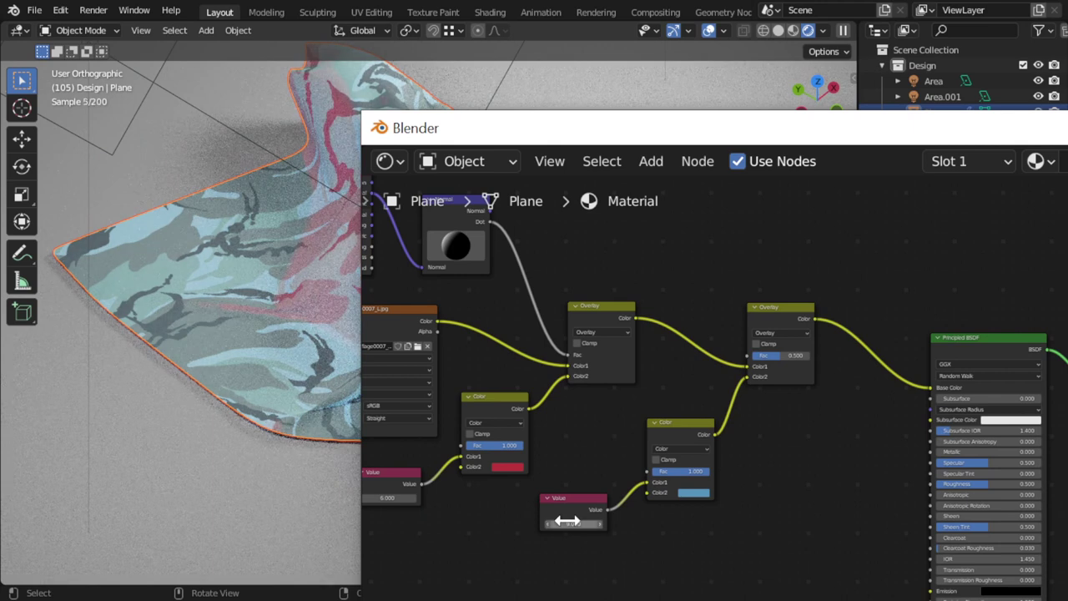
middle_click_drag(678, 363, 617, 364)
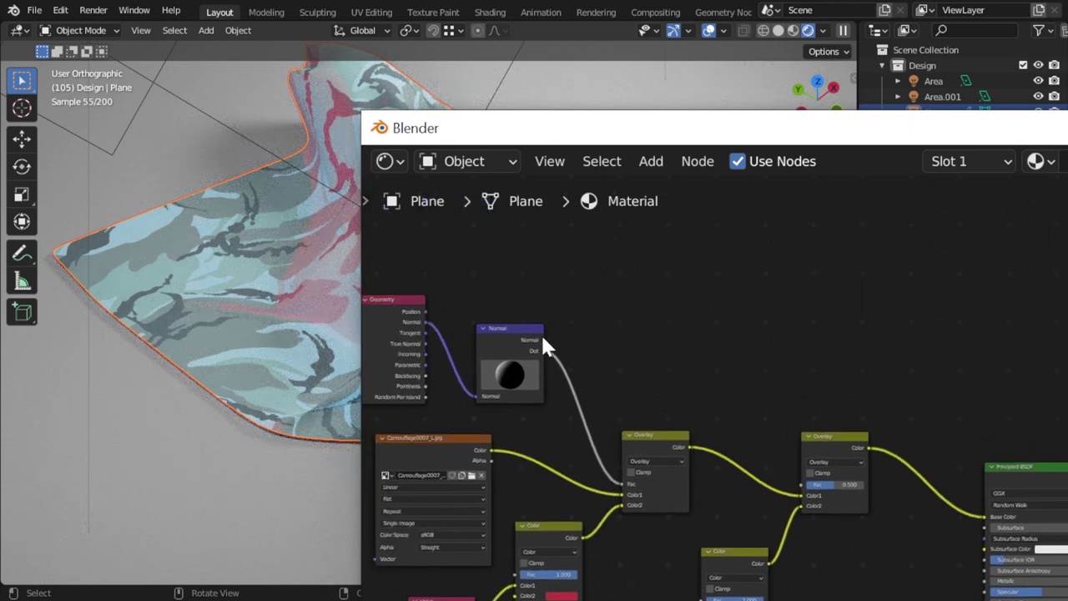
Add a second Normal node fed by Geometry Normal, its Dot driving the right Overlay's Fac, then re-aim it.
left_click_drag(808, 492, 683, 349)
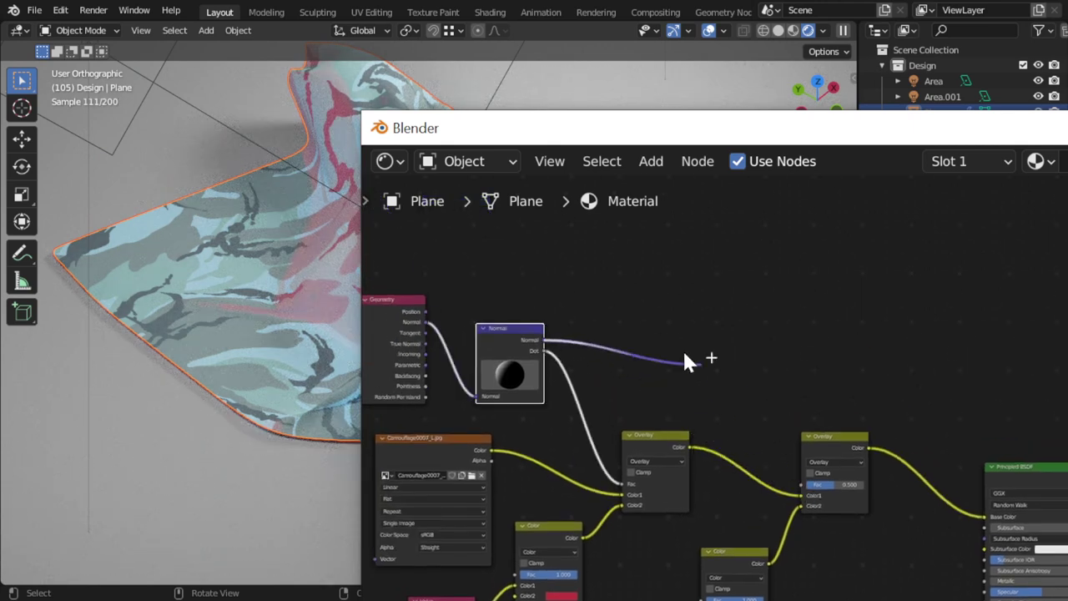
key("Escape")
key("shift+a")
type("n")
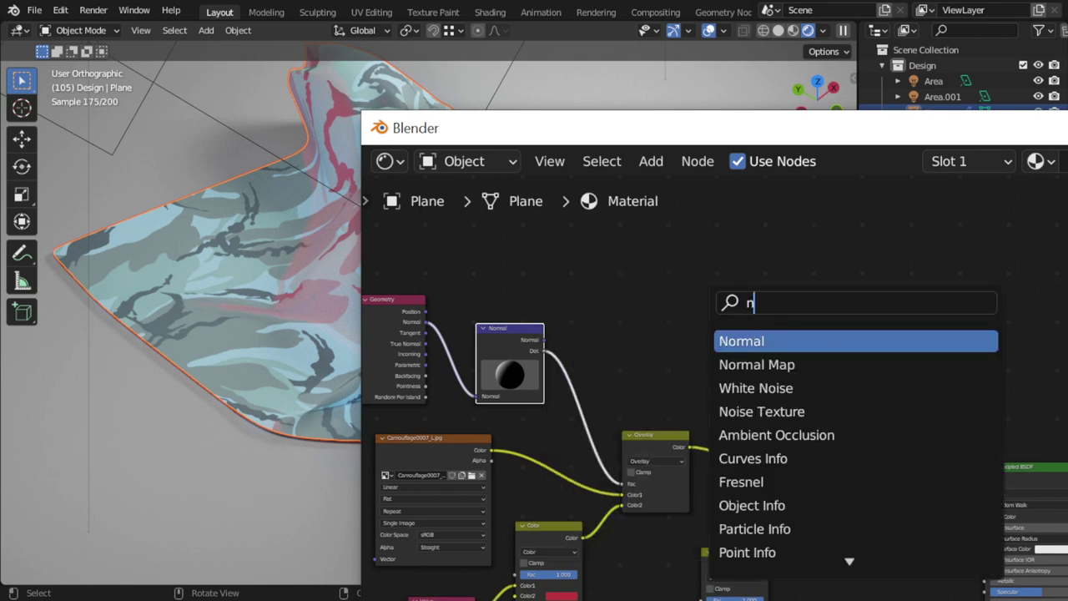
type("o")
key("Return")
left_click(728, 336)
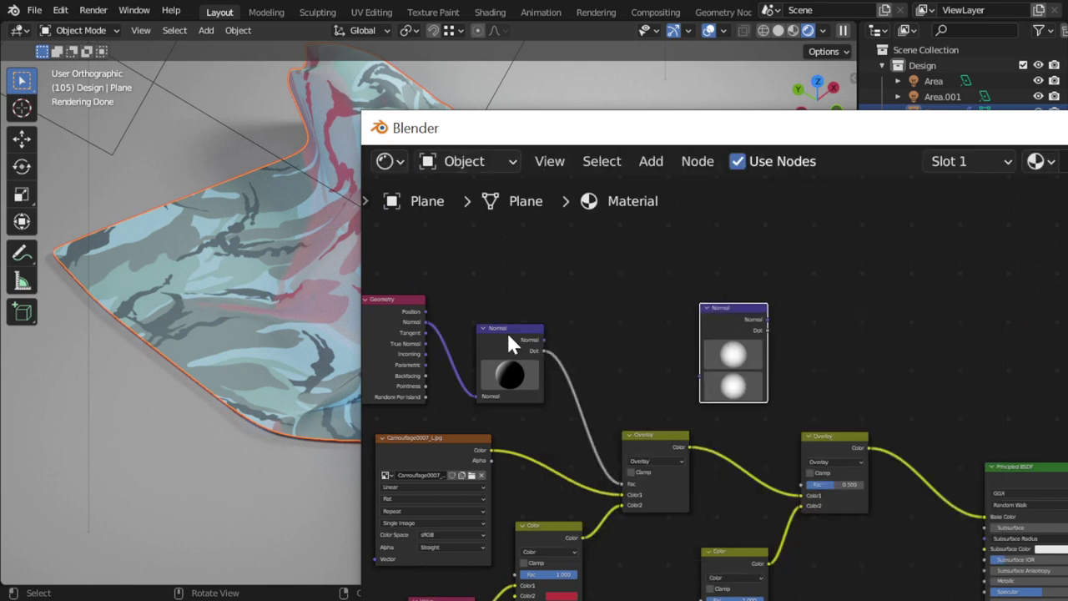
left_click_drag(424, 320, 698, 375)
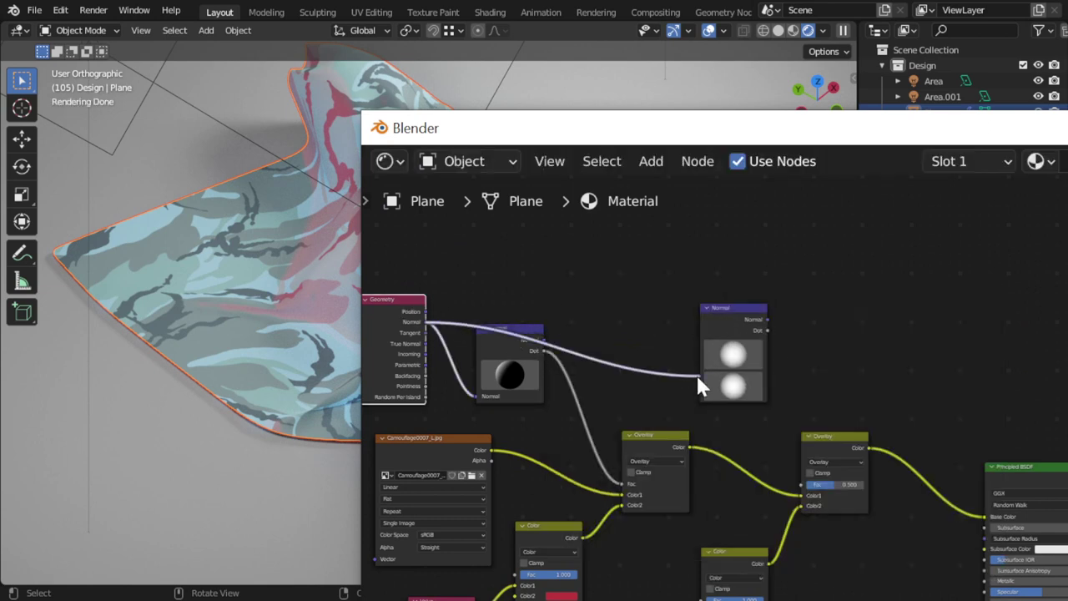
left_click_drag(767, 330, 802, 484)
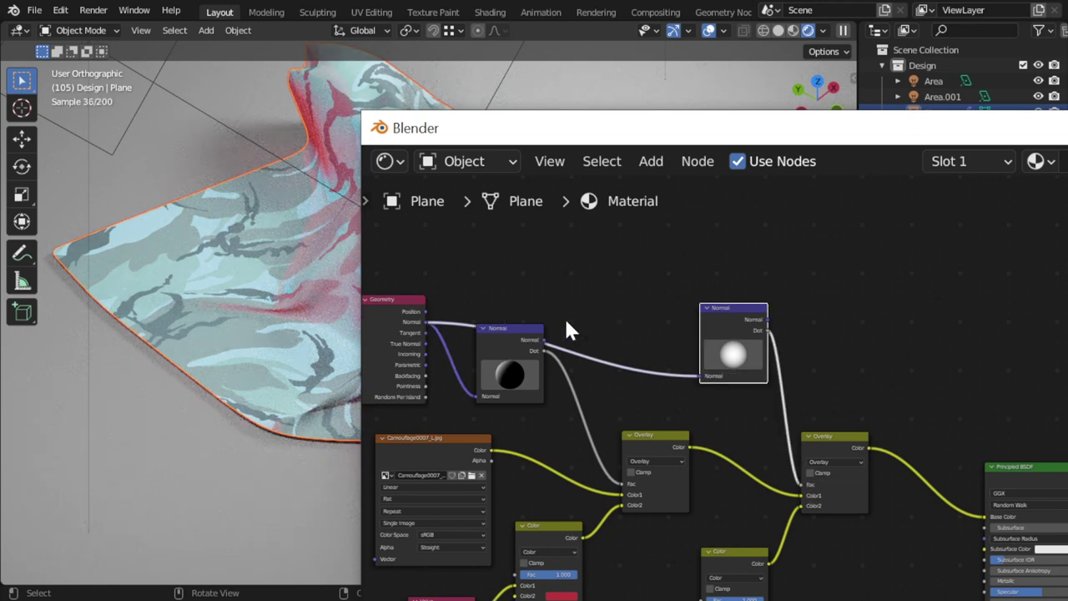
mouse_move(736, 357)
left_mouse_down()
mouse_move(761, 374)
mouse_move(728, 380)
left_mouse_up()
Add a new Geometry node and link its Normal into the right Normal node.
key("shift+a")
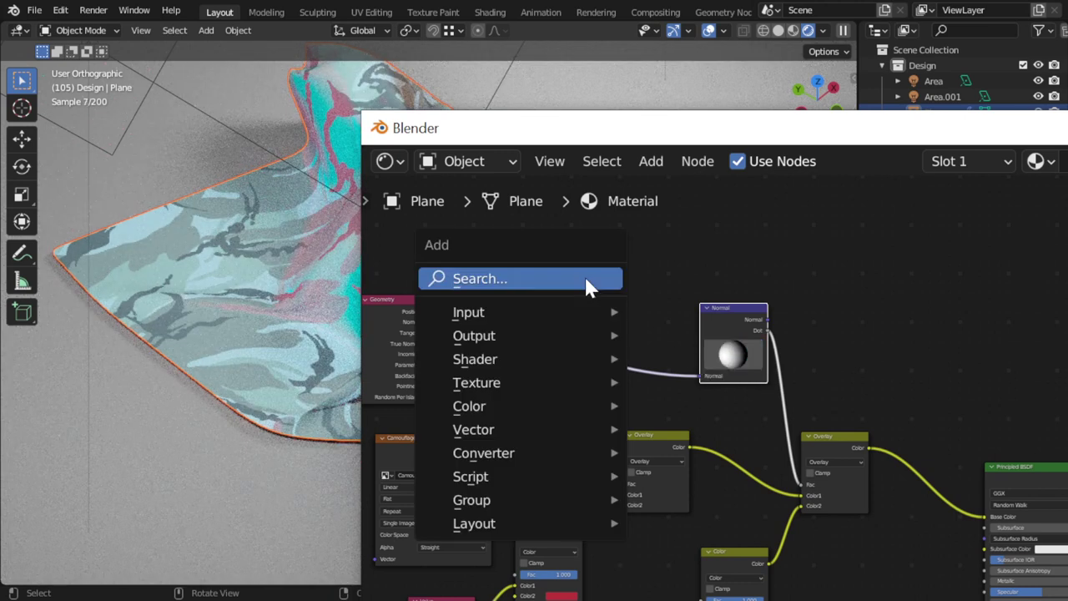
left_click(591, 284)
type("ge")
key("Return")
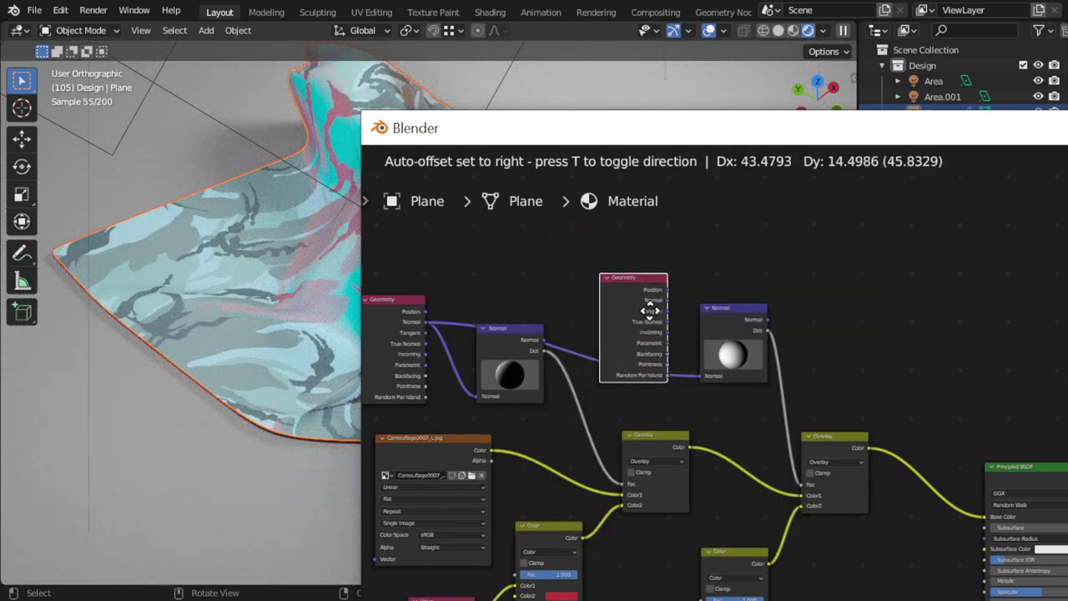
left_click(683, 286)
mouse_move(683, 272)
left_mouse_down()
mouse_move(712, 368)
mouse_move(701, 376)
left_mouse_up()
Preview the right Normal node's Dot in grayscale on the cloth and re-aim its direction.
left_click(737, 329, "ctrl+shift")
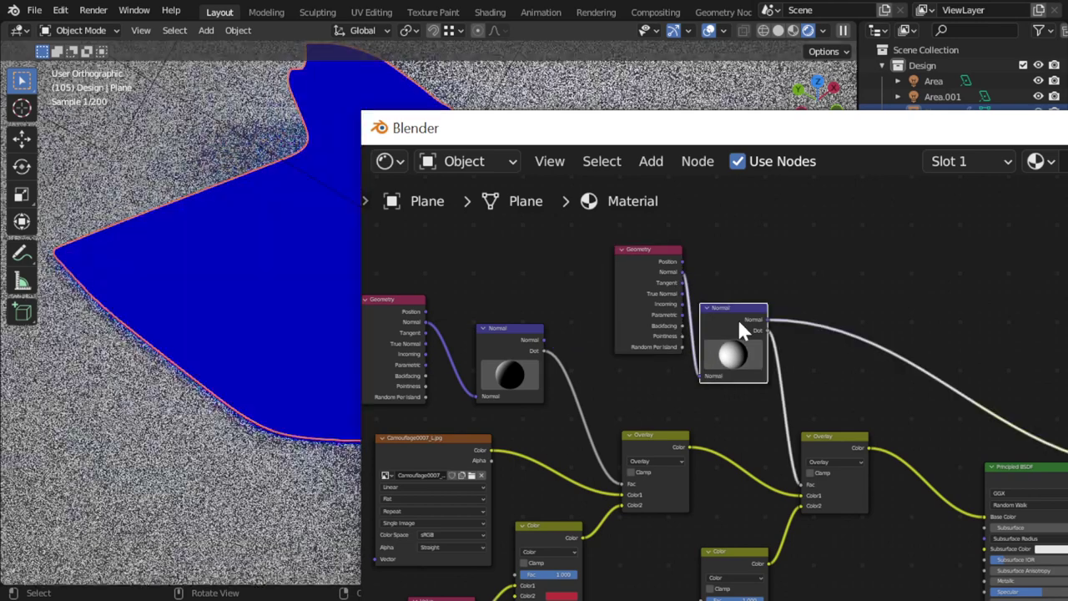
middle_click_drag(121, 276, 42, 275)
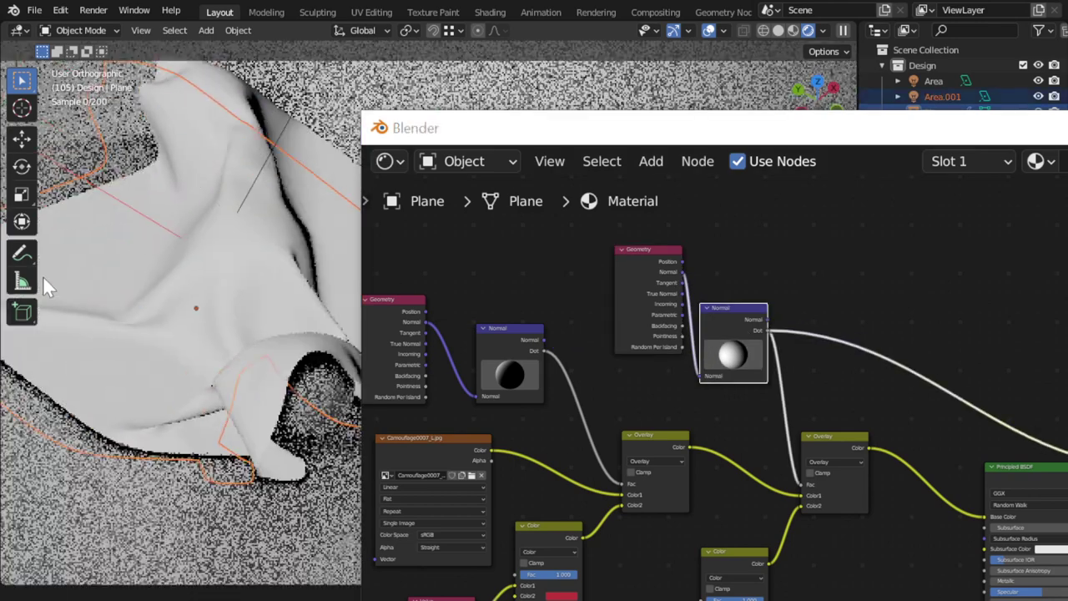
mouse_move(742, 359)
left_mouse_down()
mouse_move(770, 370)
mouse_move(735, 351)
mouse_move(738, 359)
left_mouse_up()
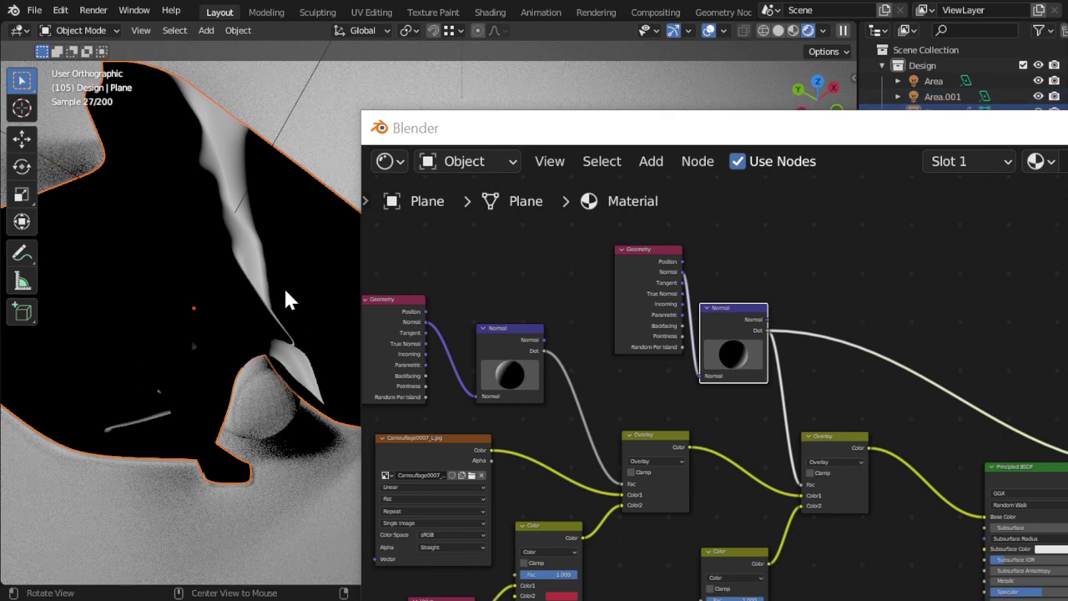
middle_click_drag(283, 285, 258, 273)
mouse_move(748, 367)
left_mouse_down()
mouse_move(734, 353)
mouse_move(752, 321)
mouse_move(717, 376)
mouse_move(686, 357)
mouse_move(741, 330)
mouse_move(785, 349)
mouse_move(715, 344)
left_mouse_up()
End the Normal preview, frame all nodes, and set the second Mix's Color2 to yellow-green.
scroll(836, 467, "down", 2)
left_click(1016, 491, "ctrl+shift")
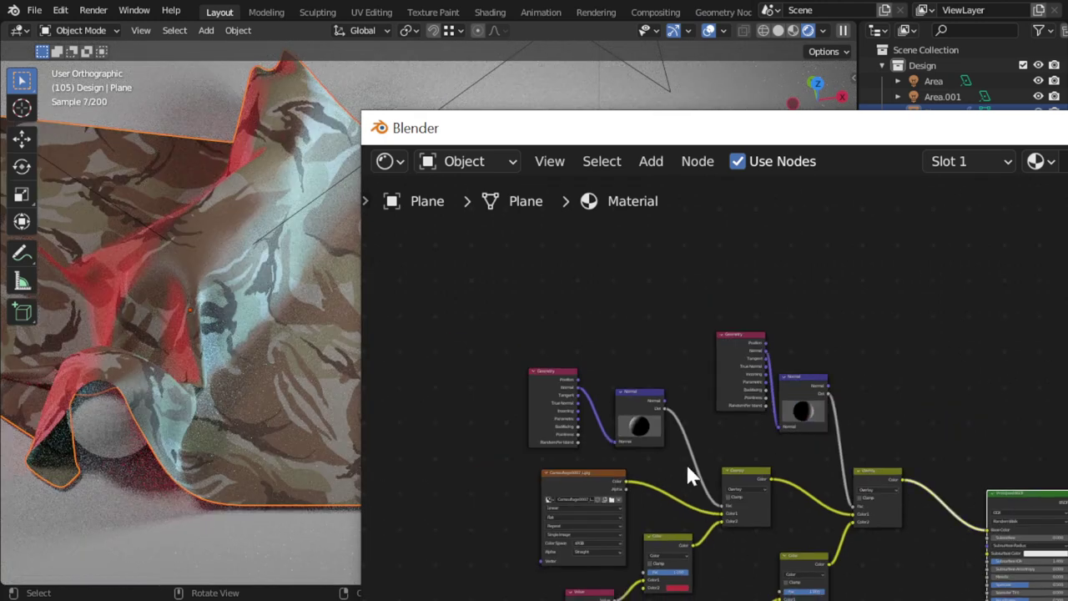
middle_click_drag(268, 207, 264, 237)
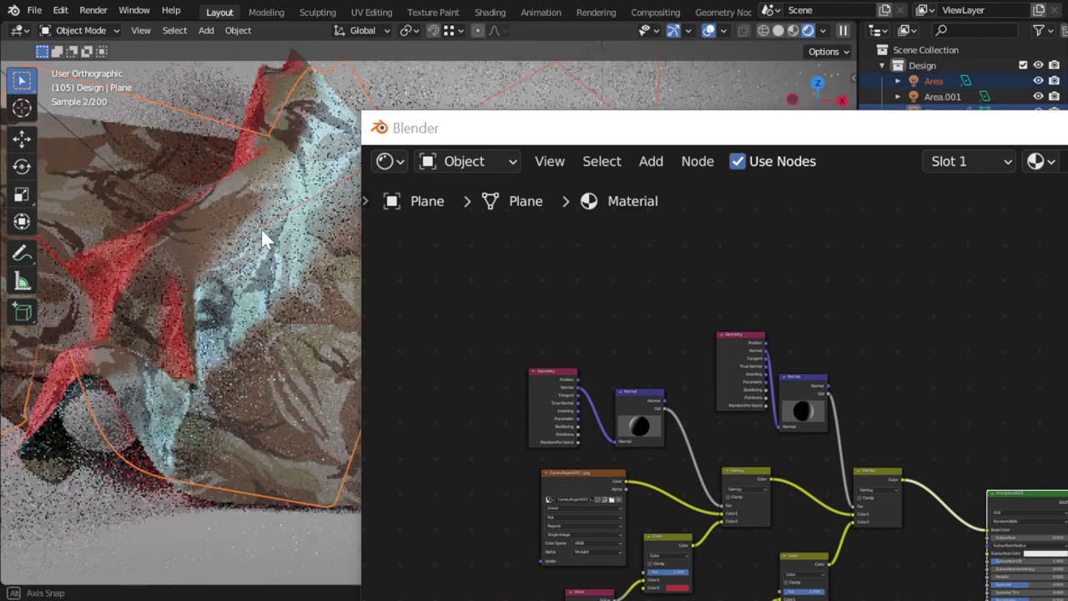
key("Home")
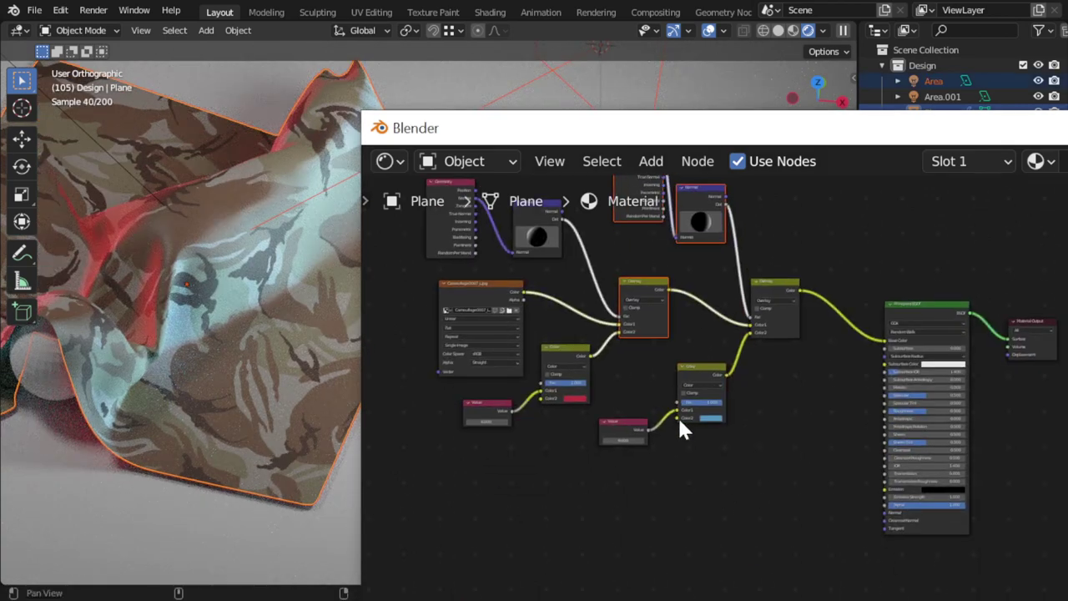
left_click(712, 419)
left_click_drag(735, 345, 708, 350)
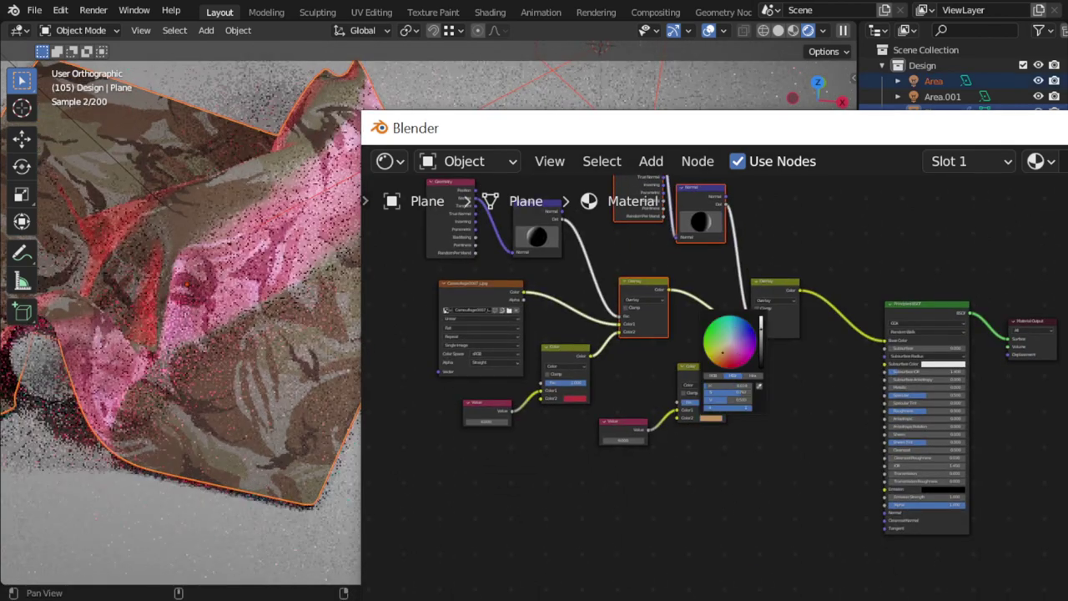
Adjust the second Normal direction and orbit to check the red and yellow-green tints.
middle_click_drag(245, 340, 144, 321)
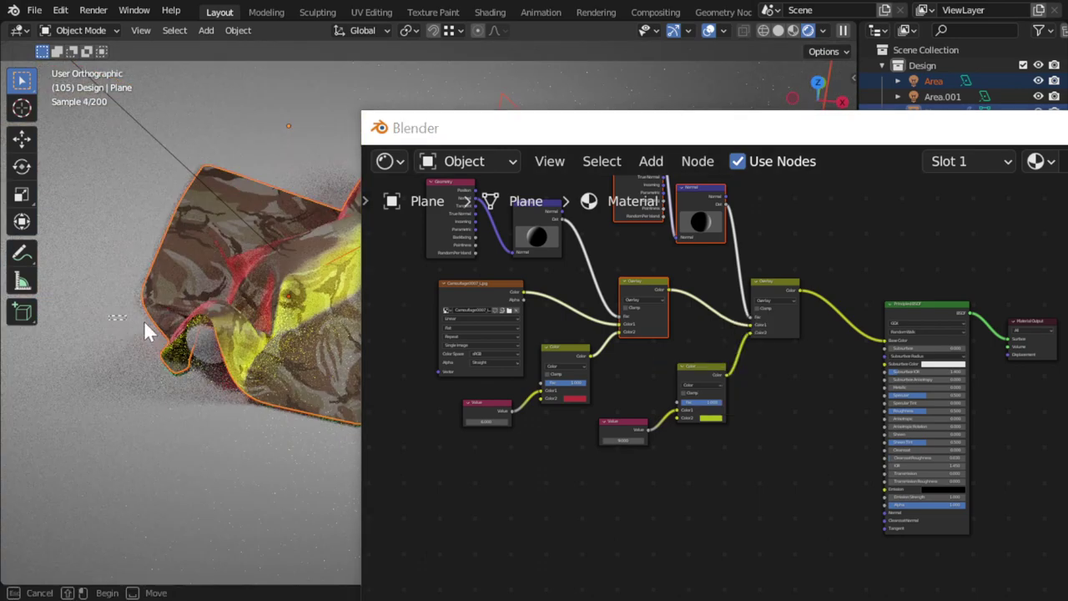
mouse_move(230, 312)
middle_mouse_down()
mouse_move(330, 313)
mouse_move(186, 333)
mouse_move(282, 318)
mouse_move(203, 310)
mouse_move(171, 320)
middle_mouse_up()
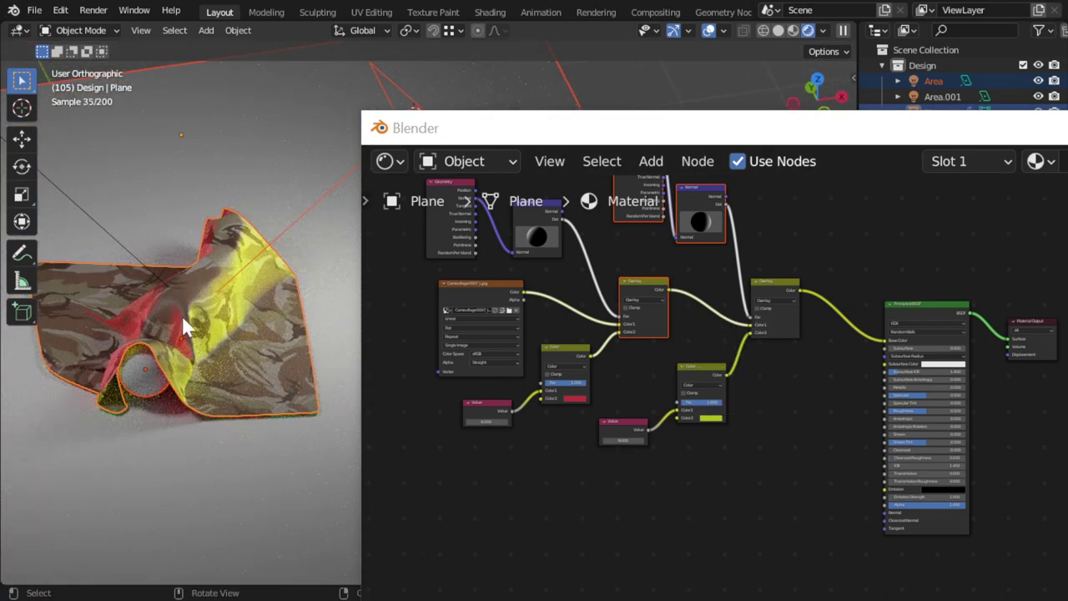
left_click(722, 267)
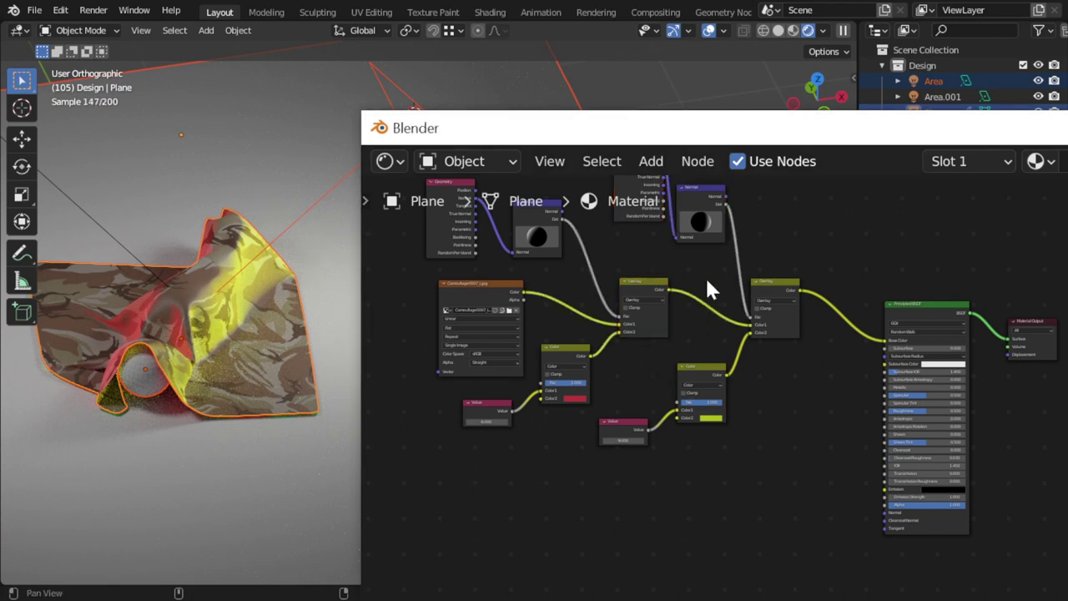
left_click_drag(704, 222, 694, 188)
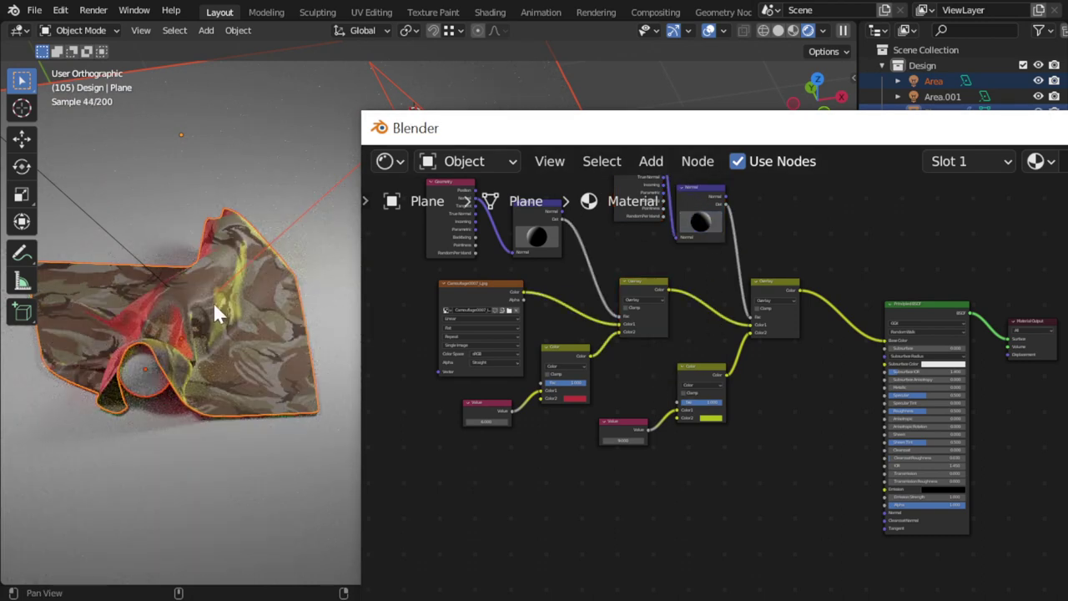
middle_click_drag(264, 336, 171, 334)
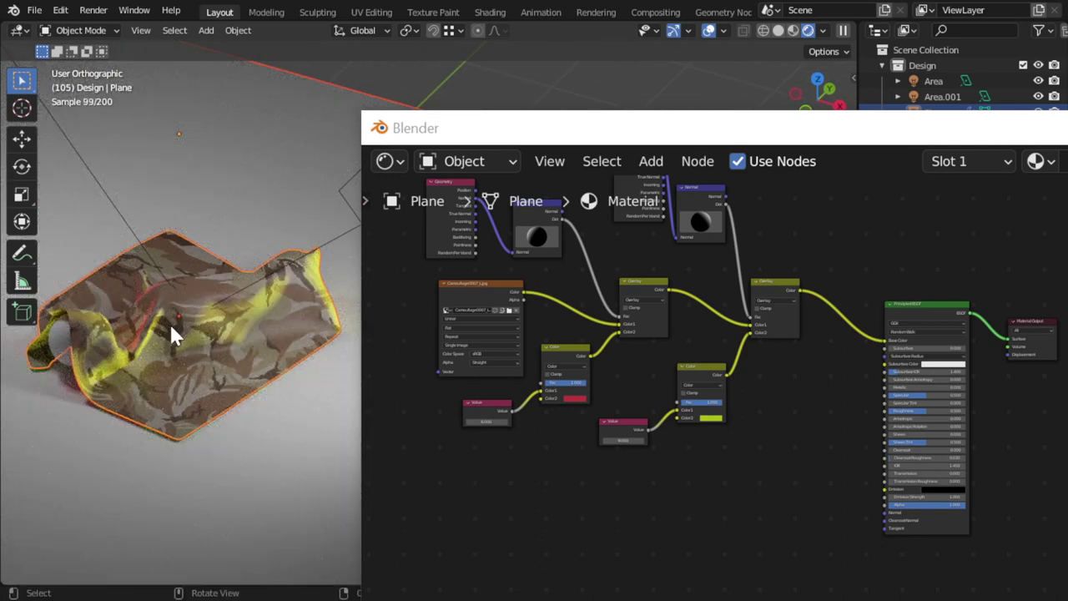
Select the cloth plane, orbit to look down on it, then select the Area.001 light.
left_click(349, 209)
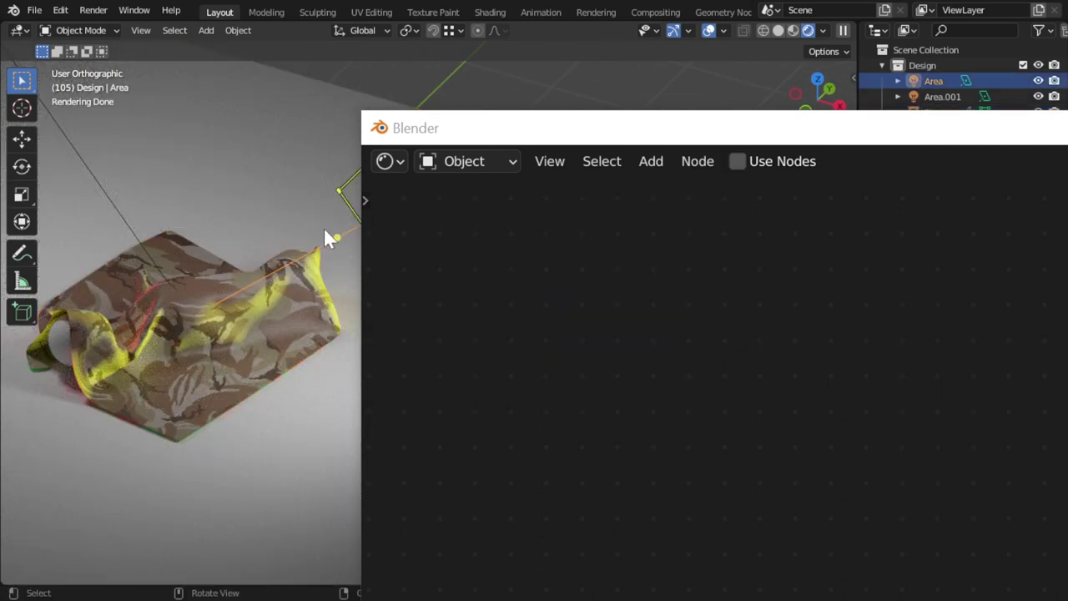
mouse_move(590, 136)
left_mouse_down()
mouse_move(628, 125)
mouse_move(641, 99)
left_mouse_up()
left_click(224, 307)
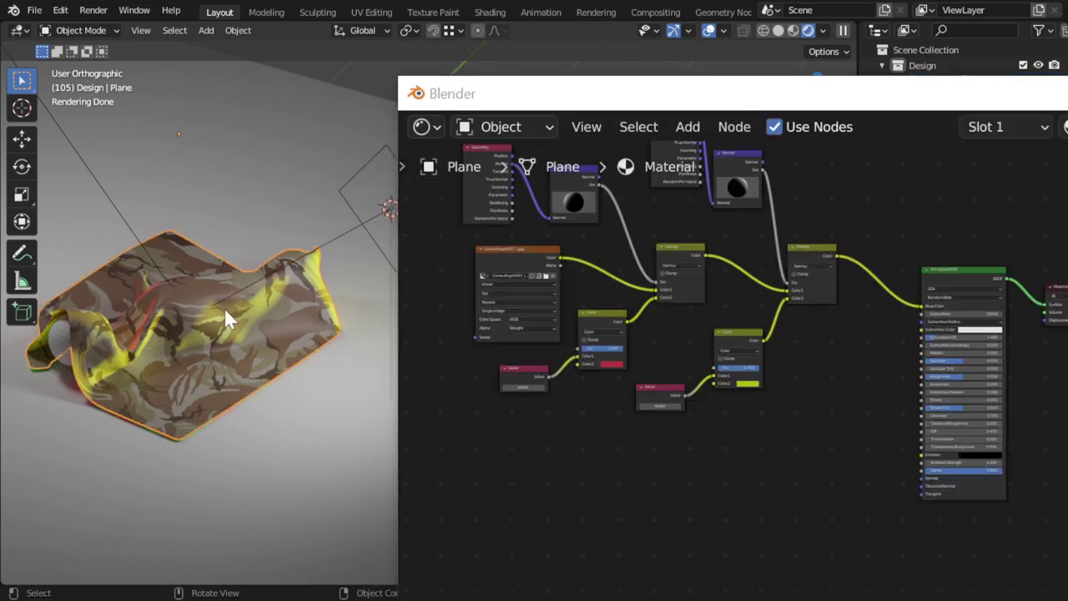
mouse_move(224, 307)
middle_mouse_down()
mouse_move(231, 344)
mouse_move(288, 358)
mouse_move(328, 306)
mouse_move(312, 349)
mouse_move(248, 324)
mouse_move(339, 297)
mouse_move(279, 370)
mouse_move(154, 337)
mouse_move(204, 384)
mouse_move(182, 380)
mouse_move(151, 311)
mouse_move(142, 370)
mouse_move(310, 382)
mouse_move(228, 372)
mouse_move(269, 360)
middle_mouse_up()
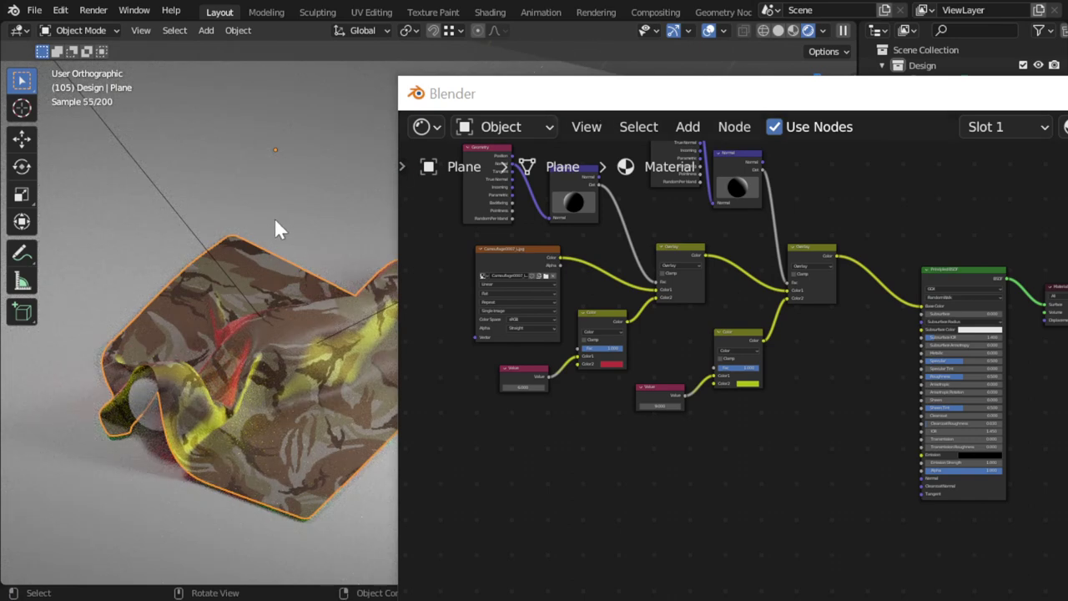
mouse_move(275, 220)
middle_mouse_down()
mouse_move(274, 315)
mouse_move(255, 276)
mouse_move(306, 312)
middle_mouse_up()
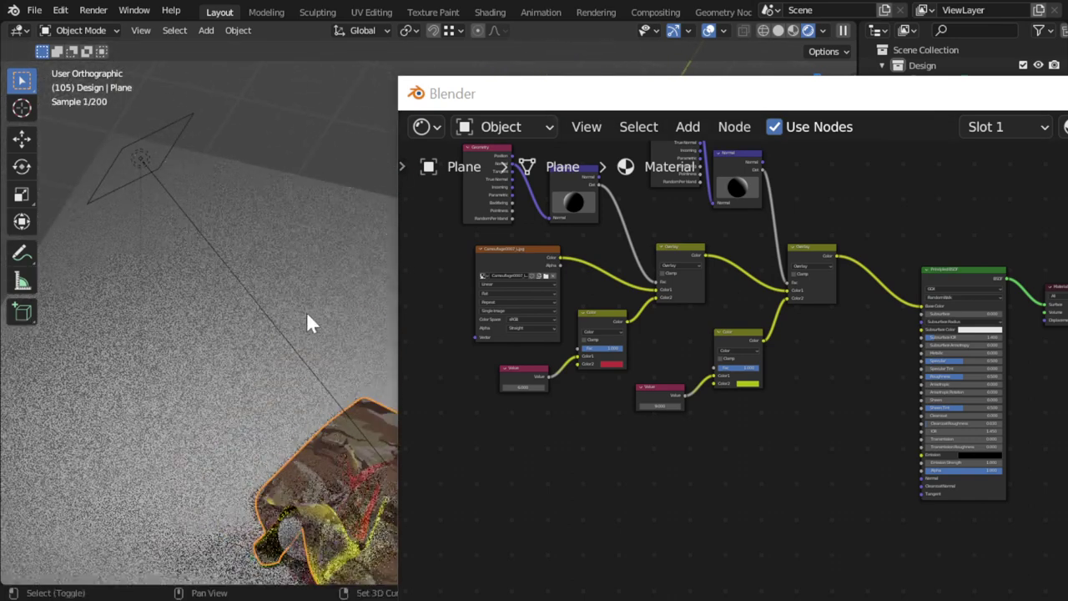
left_click(147, 153)
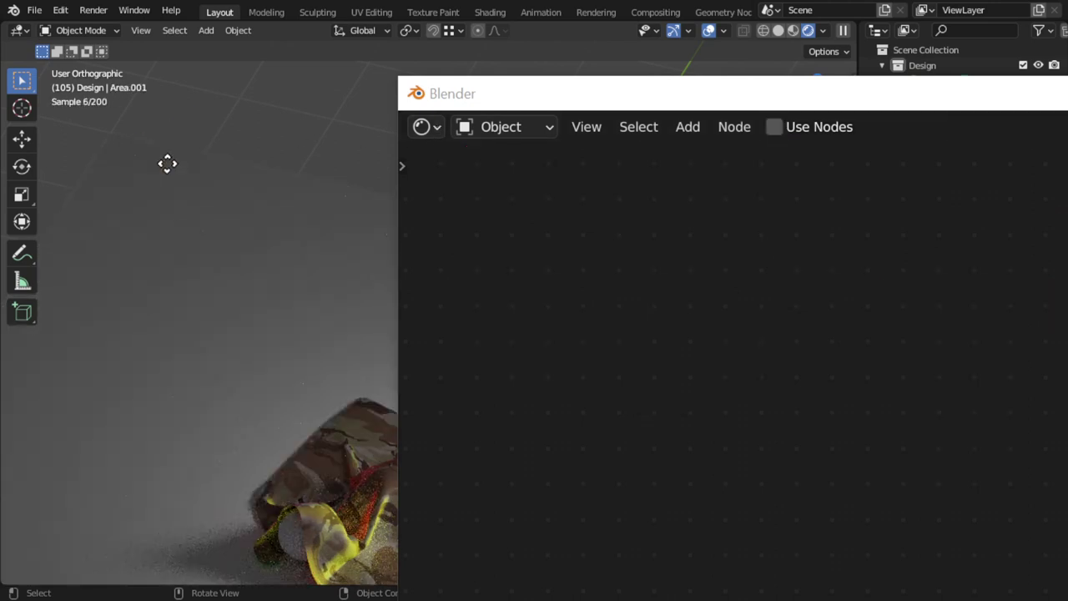
Try moving the area light, cancel the move, and orbit to a top-down view of the cloth.
mouse_move(167, 162)
middle_mouse_down("shift")
mouse_move(209, 312)
mouse_move(172, 363)
mouse_move(104, 366)
middle_mouse_up("shift")
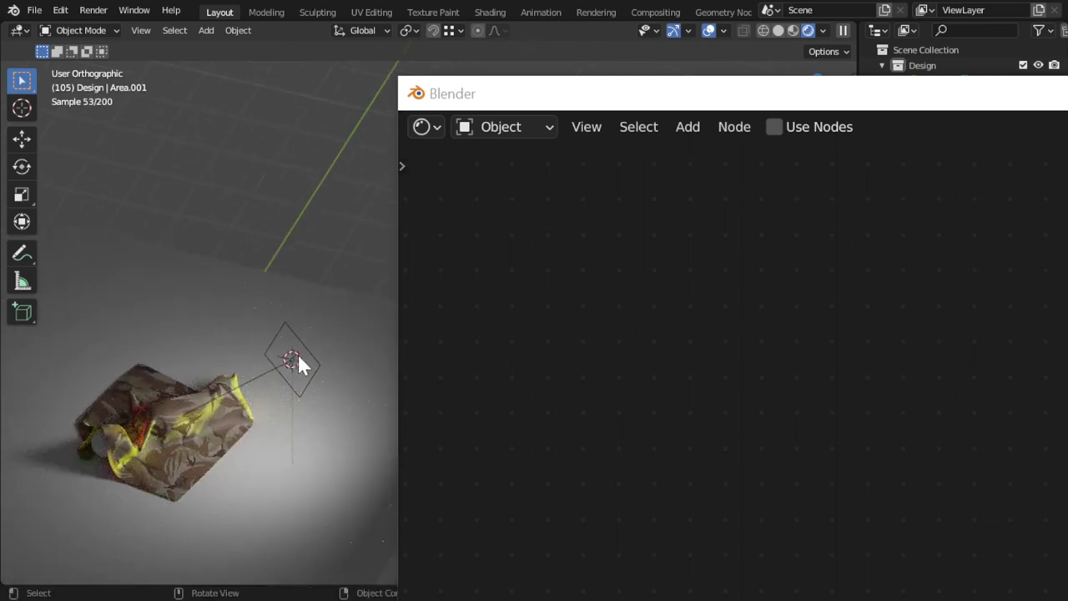
mouse_move(293, 409)
left_mouse_down()
mouse_move(286, 245)
mouse_move(210, 281)
mouse_move(349, 373)
mouse_move(258, 222)
mouse_move(284, 239)
mouse_move(308, 448)
mouse_move(173, 480)
mouse_move(358, 228)
mouse_move(195, 191)
mouse_move(351, 353)
mouse_move(281, 234)
left_mouse_up()
right_click(281, 234)
mouse_move(260, 279)
middle_mouse_down()
mouse_move(241, 370)
mouse_move(258, 387)
mouse_move(271, 482)
mouse_move(245, 436)
mouse_move(311, 362)
mouse_move(265, 382)
middle_mouse_up()
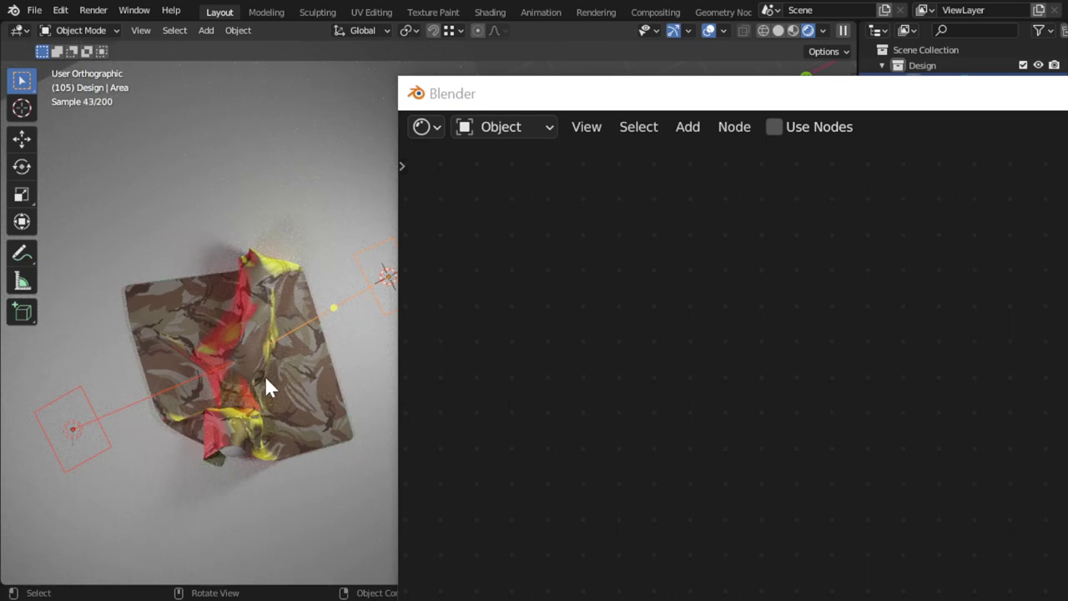